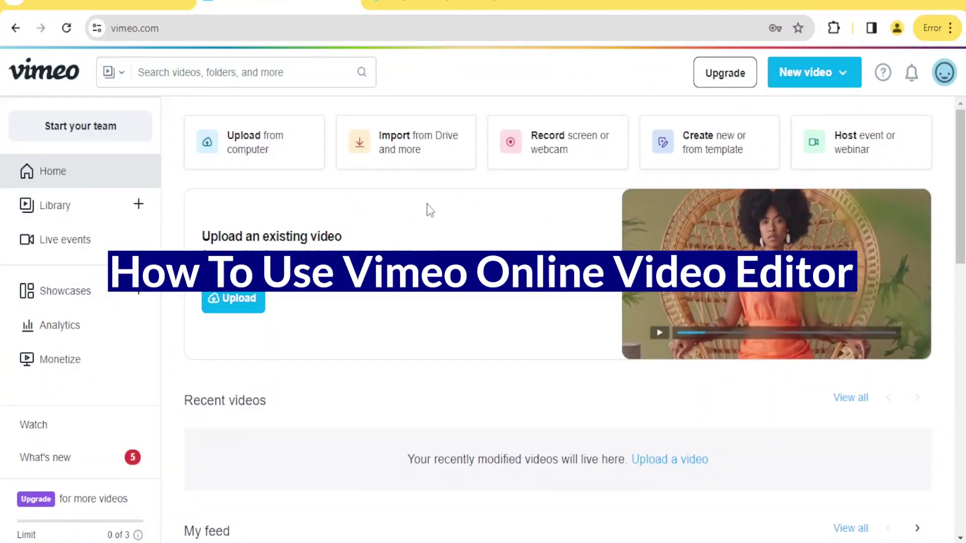
From the Vimeo home page, choose New video > Create video to reach the template gallery
{"action": "left_click", "coordinate": [214, 29]}
{"action": "double_click", "coordinate": [211, 28]}
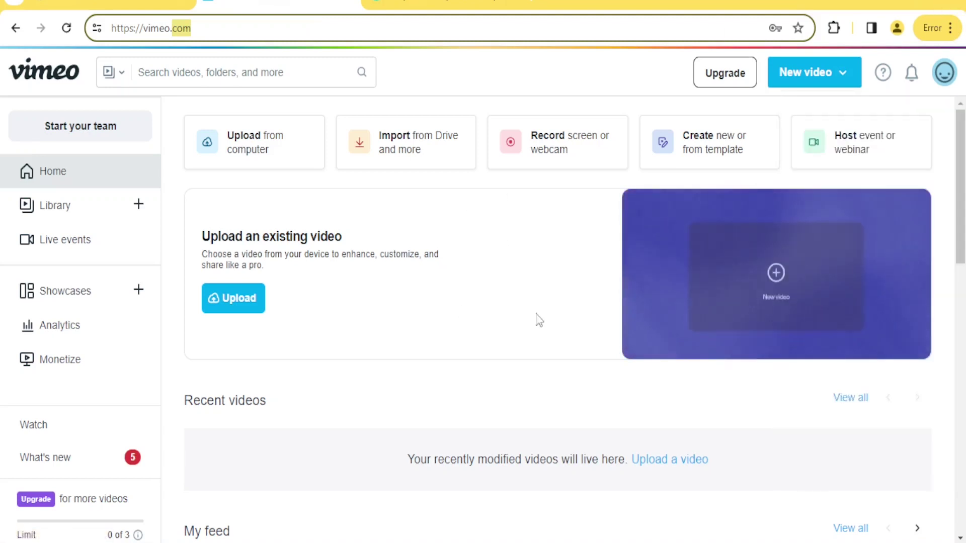
{"action": "left_click", "coordinate": [537, 318]}
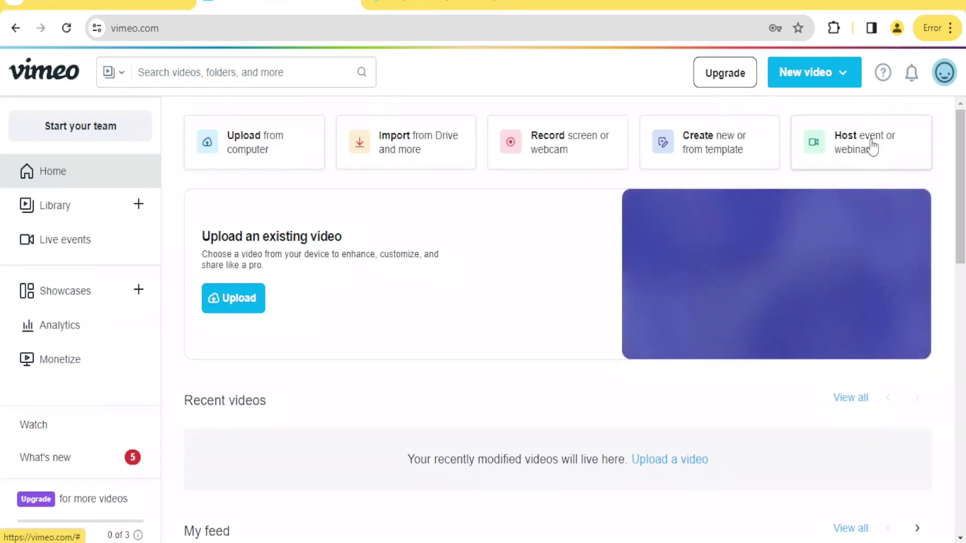
{"action": "left_click", "coordinate": [844, 73]}
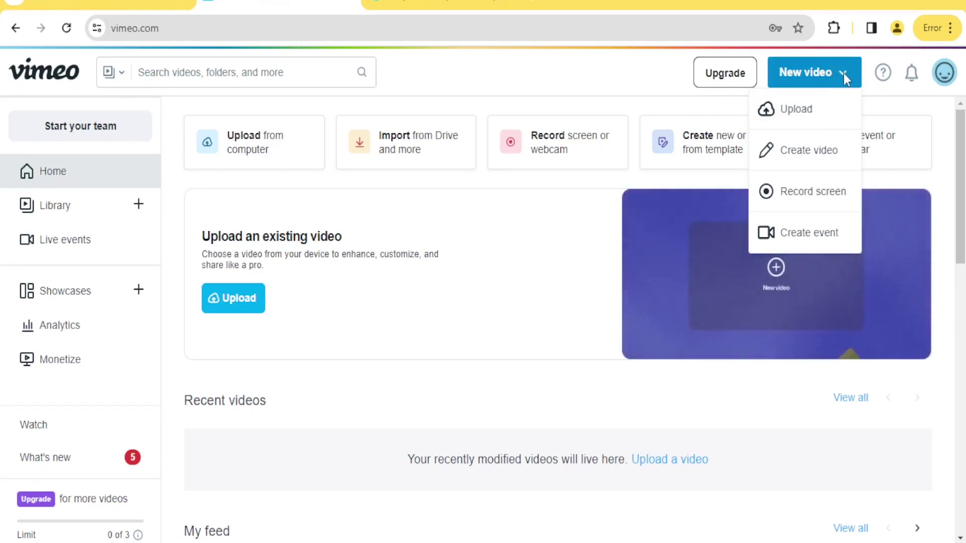
{"action": "left_click", "coordinate": [807, 159]}
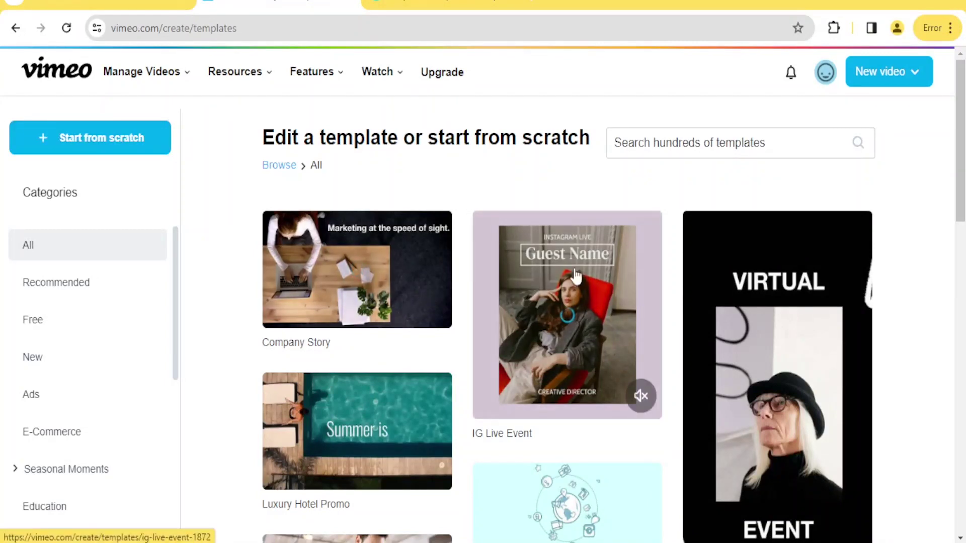
Browse the template gallery, filter to Recommended then Free, and start a blank project
{"action": "scroll", "coordinate": [908, 276], "scroll_direction": "down", "scroll_amount": 2}
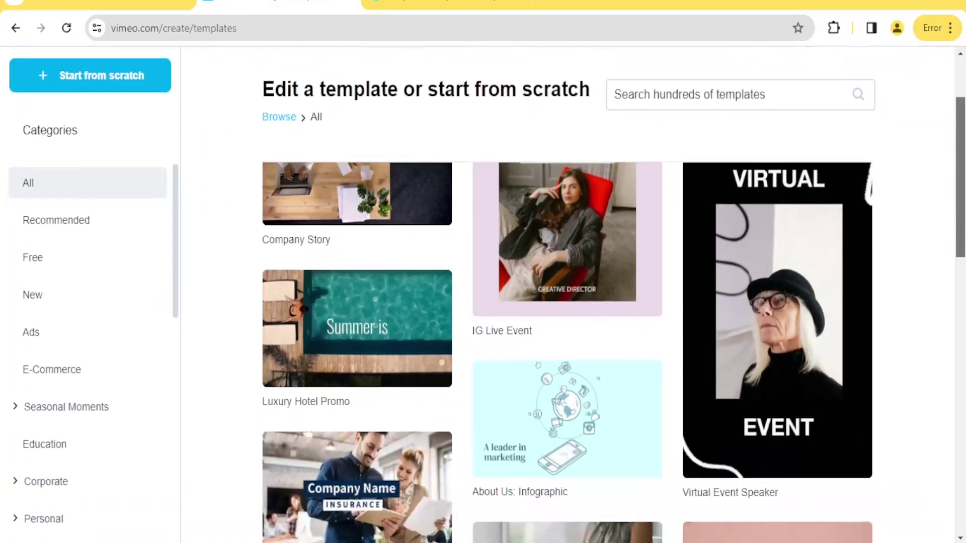
{"action": "scroll", "coordinate": [443, 310], "scroll_direction": "up", "scroll_amount": 2}
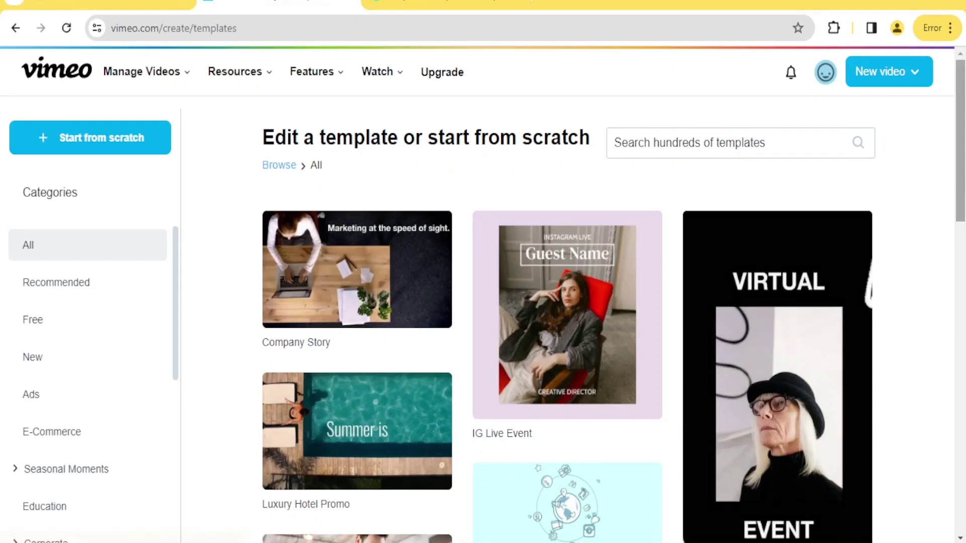
{"action": "left_click_drag", "start_coordinate": [961, 186], "coordinate": [961, 232]}
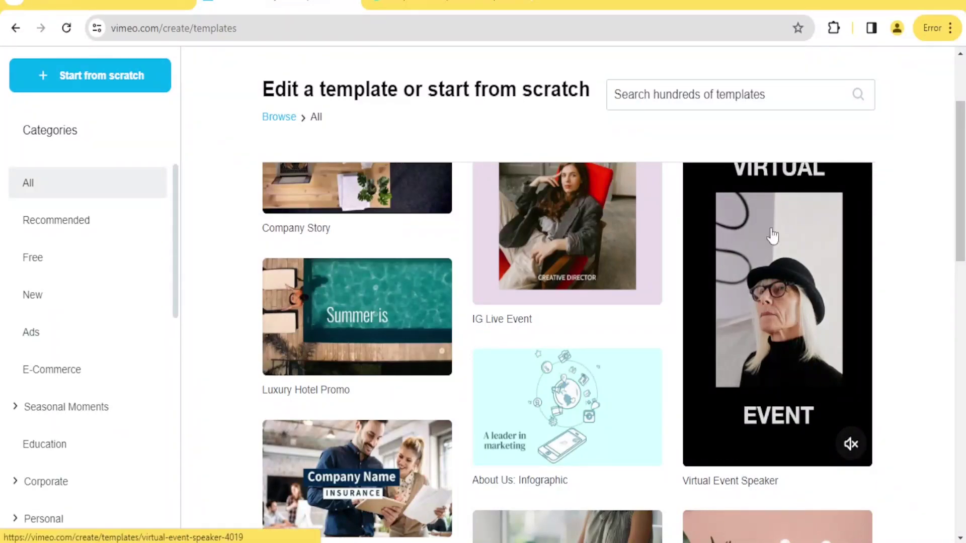
{"action": "left_click_drag", "start_coordinate": [962, 199], "coordinate": [956, 463]}
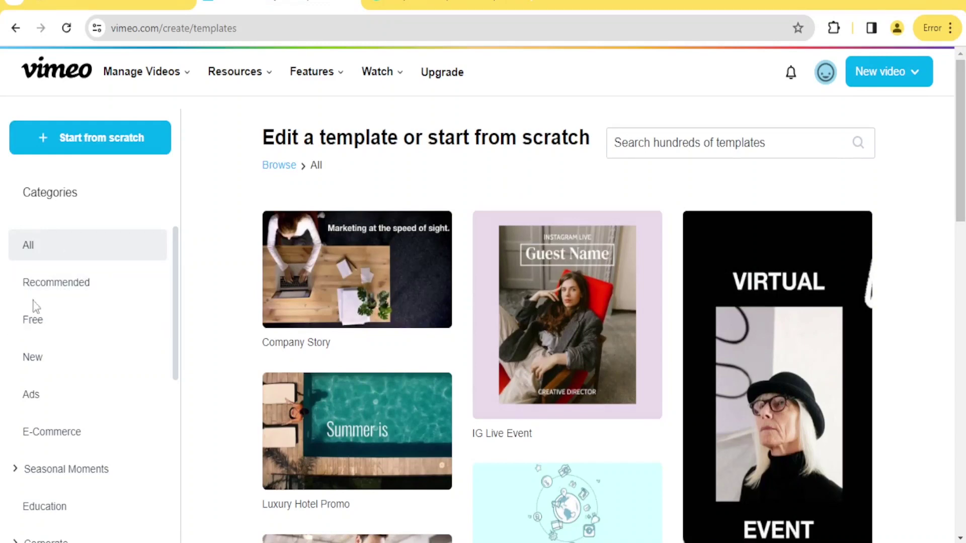
{"action": "left_click", "coordinate": [50, 292]}
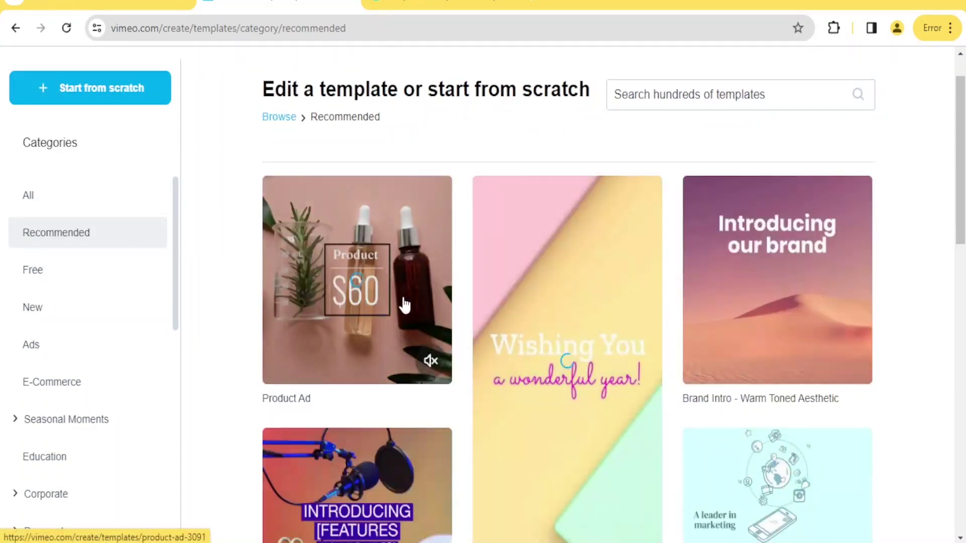
{"action": "left_click", "coordinate": [76, 286]}
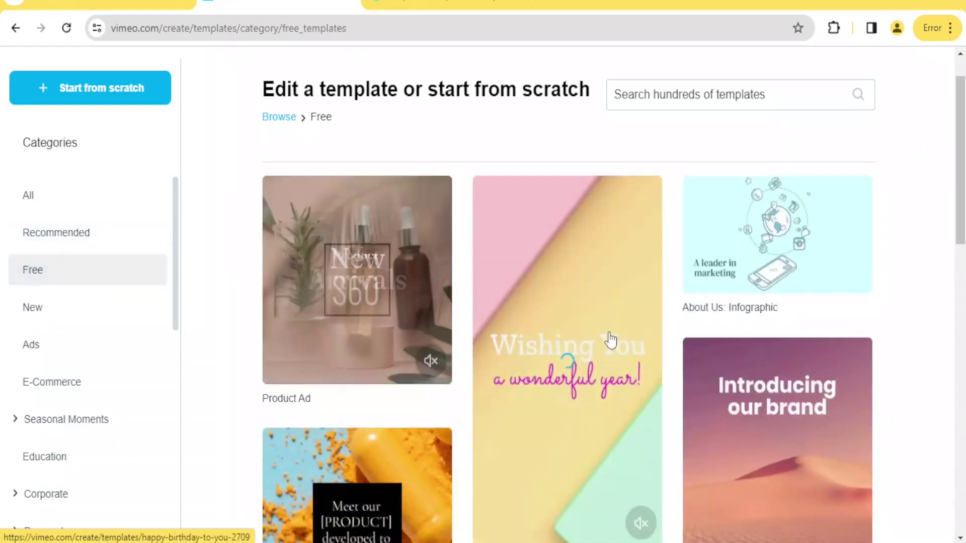
{"action": "scroll", "coordinate": [814, 132], "scroll_direction": "up", "scroll_amount": 1}
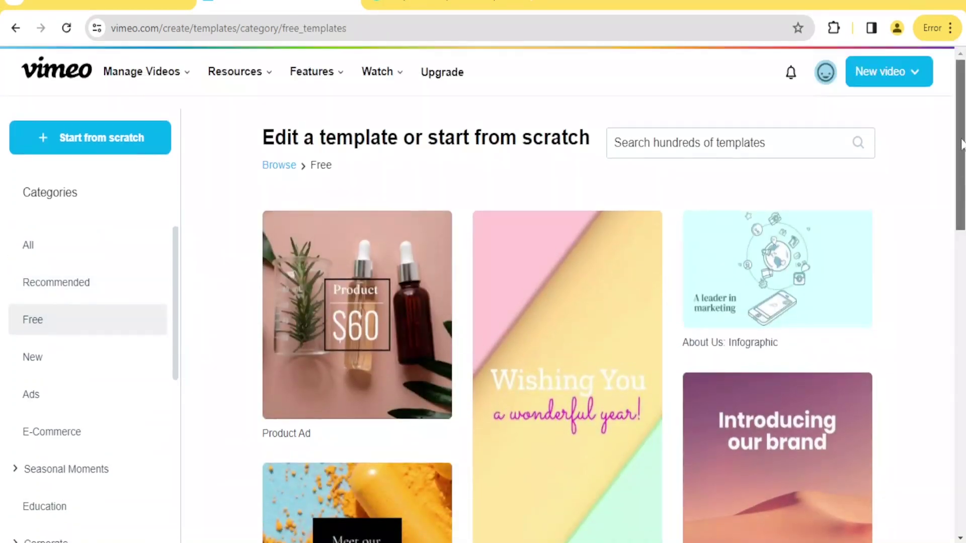
{"action": "left_click", "coordinate": [117, 151]}
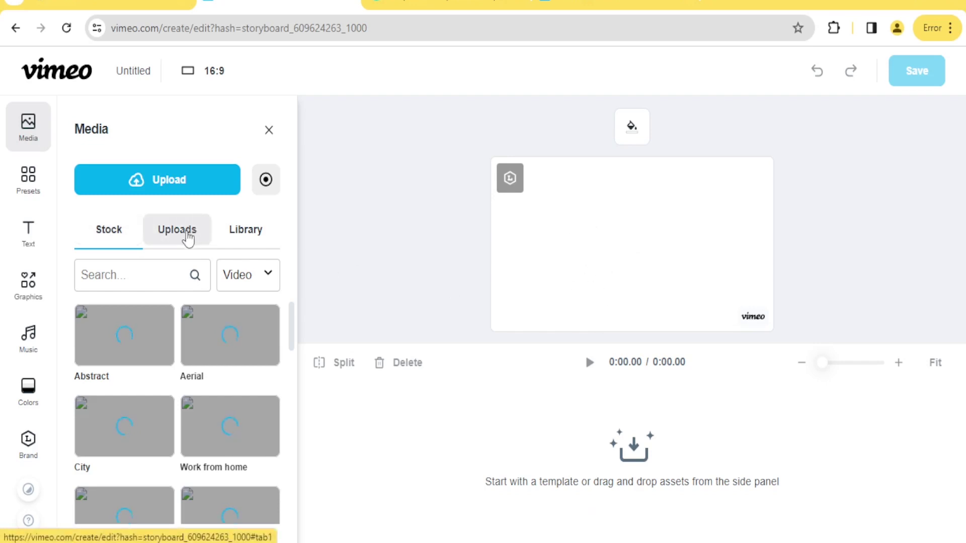
Check the empty Uploads and Library media tabs, then choose to upload a file
{"action": "left_click", "coordinate": [185, 232]}
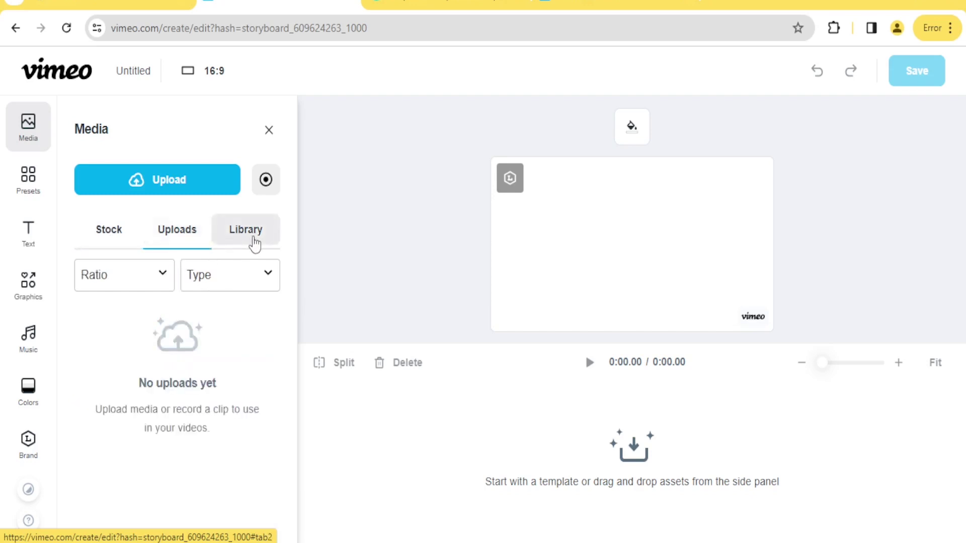
{"action": "left_click", "coordinate": [253, 242]}
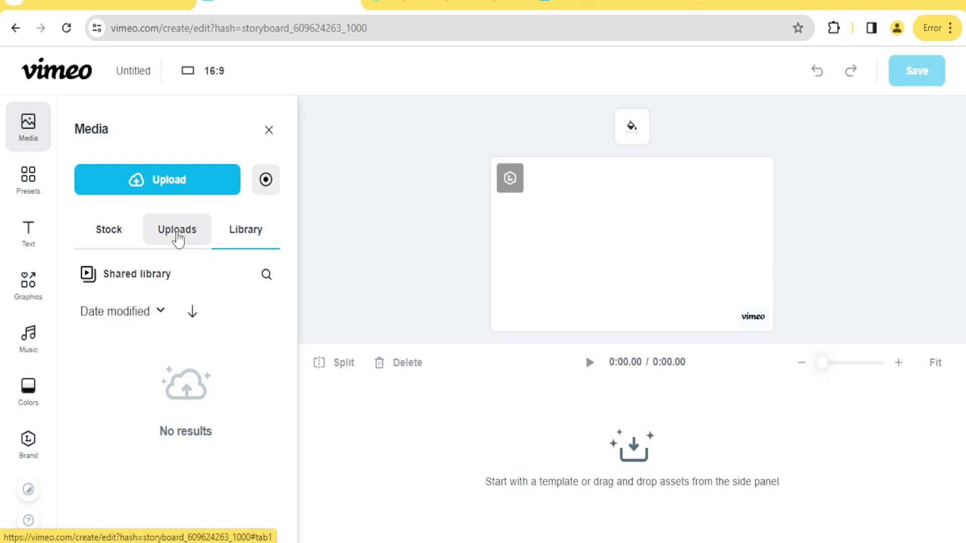
{"action": "left_click", "coordinate": [179, 239]}
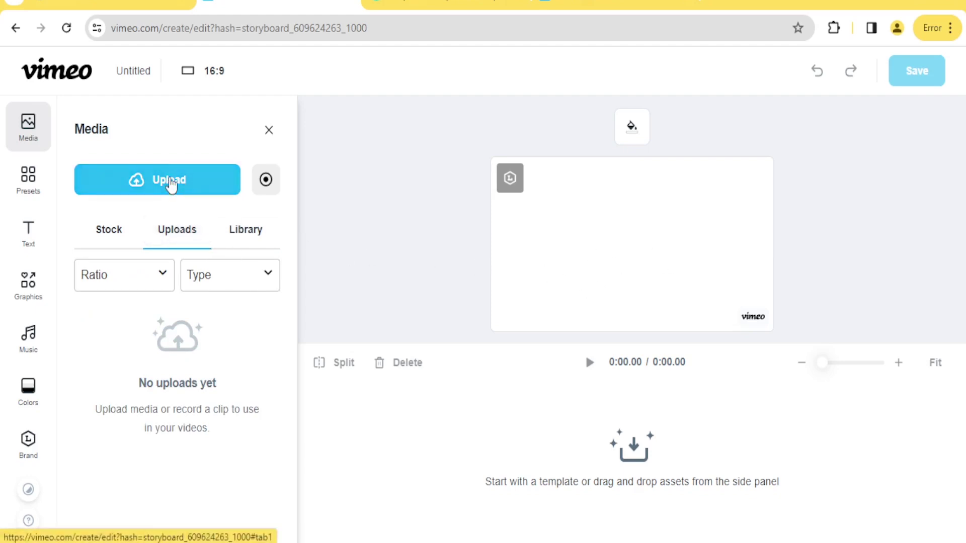
{"action": "left_click", "coordinate": [171, 184]}
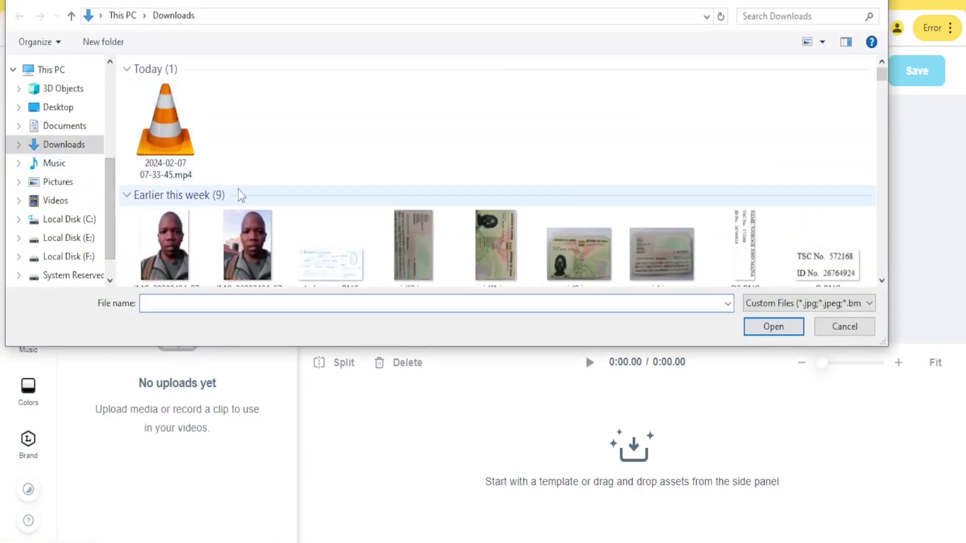
Upload the microphone photo from the computer
{"action": "scroll", "coordinate": [403, 115], "scroll_direction": "down", "scroll_amount": 5}
{"action": "left_click", "coordinate": [402, 115]}
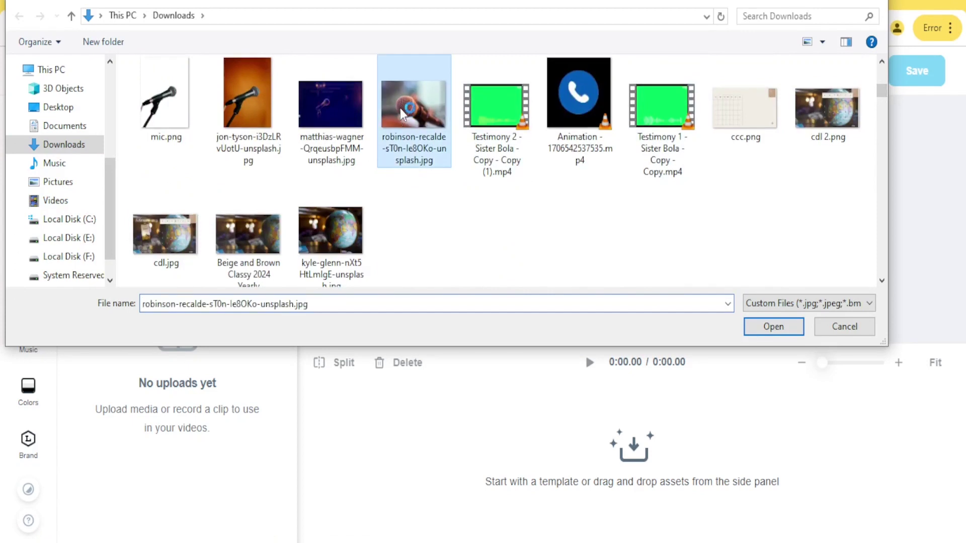
{"action": "left_click", "coordinate": [766, 329]}
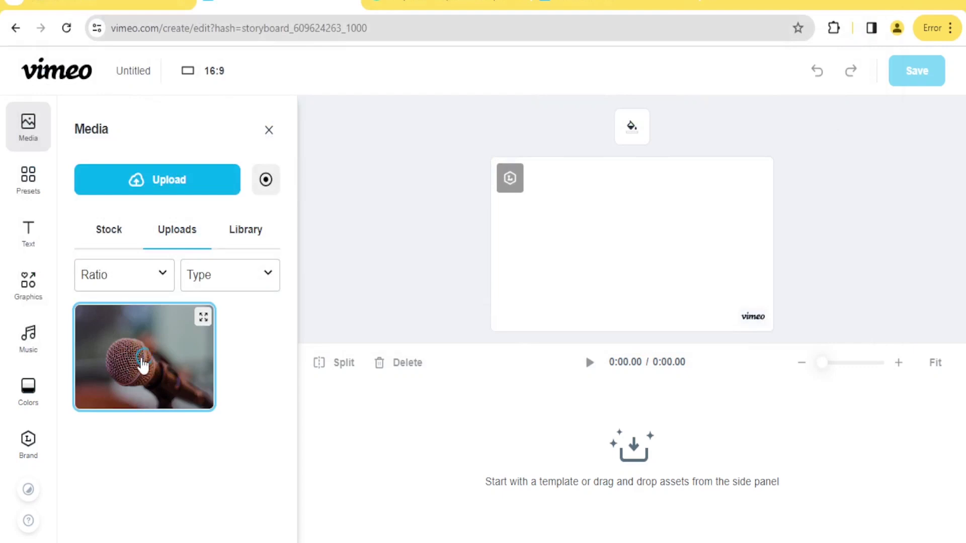
Place the microphone photo on the canvas, then resize and centre it
{"action": "left_click_drag", "start_coordinate": [155, 353], "coordinate": [591, 221]}
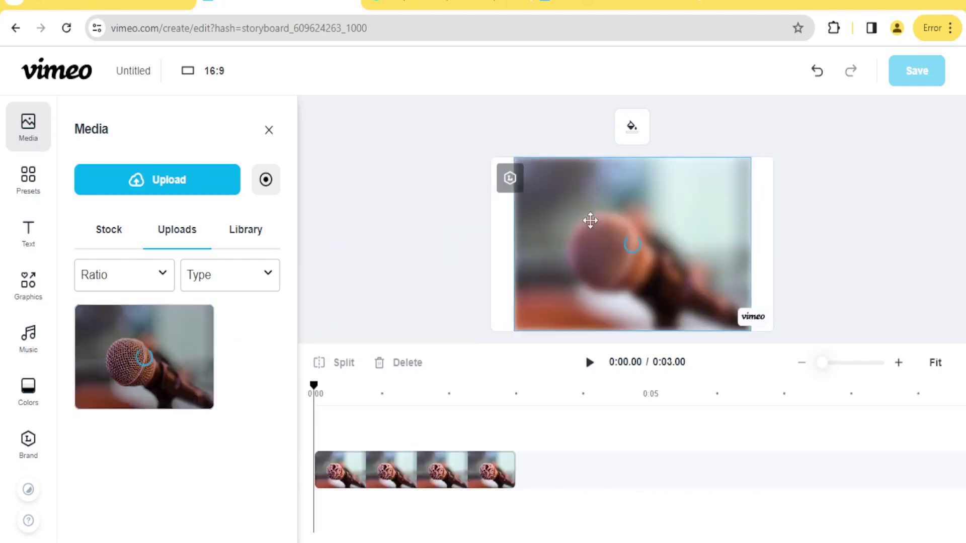
{"action": "left_click", "coordinate": [662, 278]}
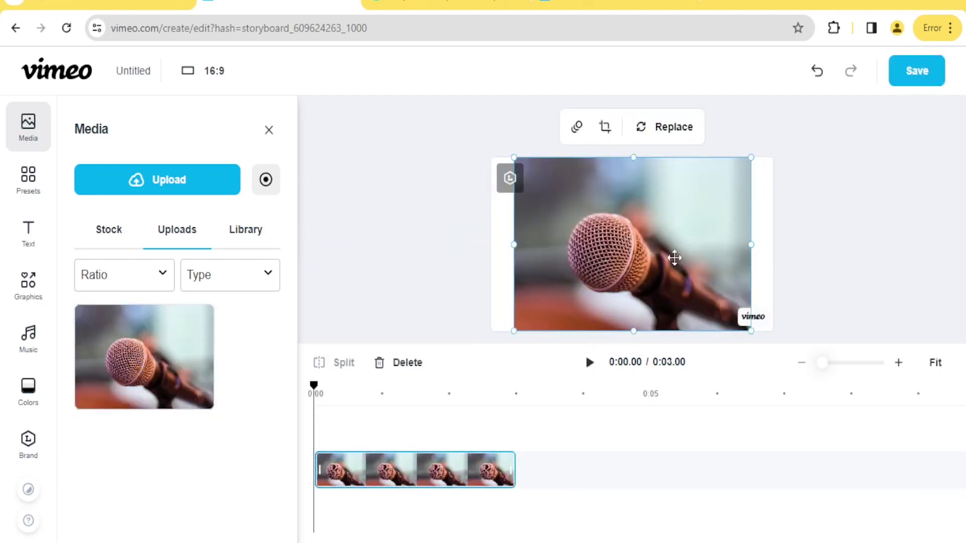
{"action": "left_click_drag", "start_coordinate": [751, 156], "coordinate": [820, 143]}
{"action": "left_click_drag", "start_coordinate": [720, 212], "coordinate": [721, 217]}
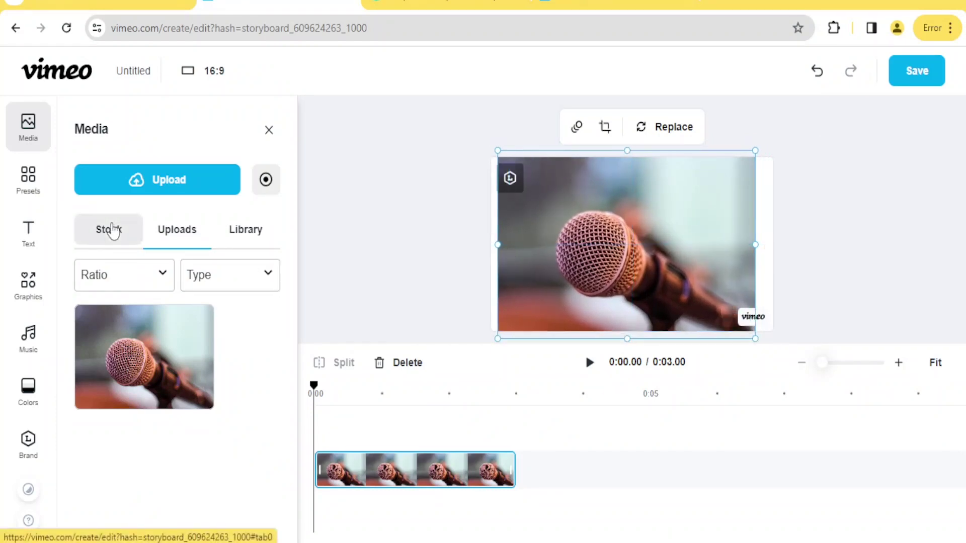
From the Stock Fashion category, drop the first red-dress video onto the canvas
{"action": "left_click", "coordinate": [112, 230]}
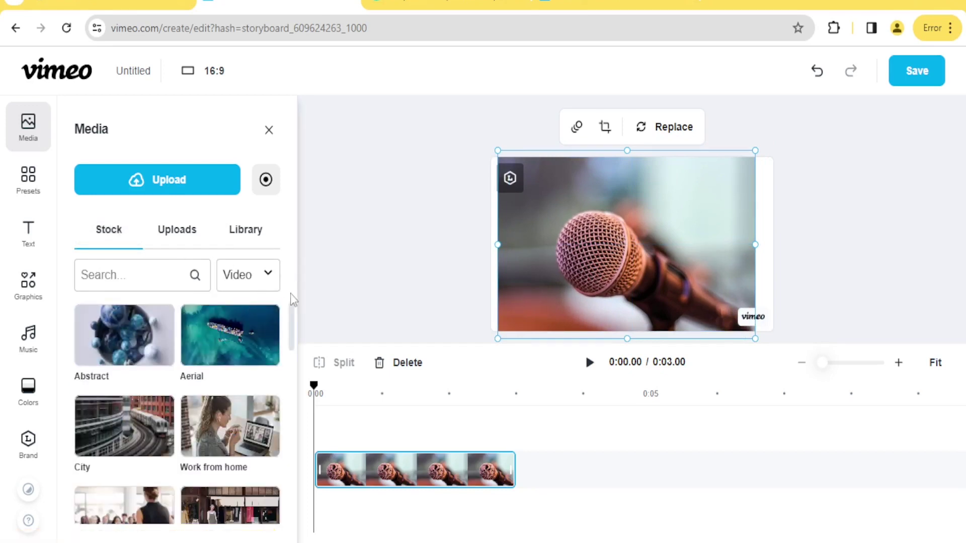
{"action": "left_click_drag", "start_coordinate": [291, 309], "coordinate": [291, 352]}
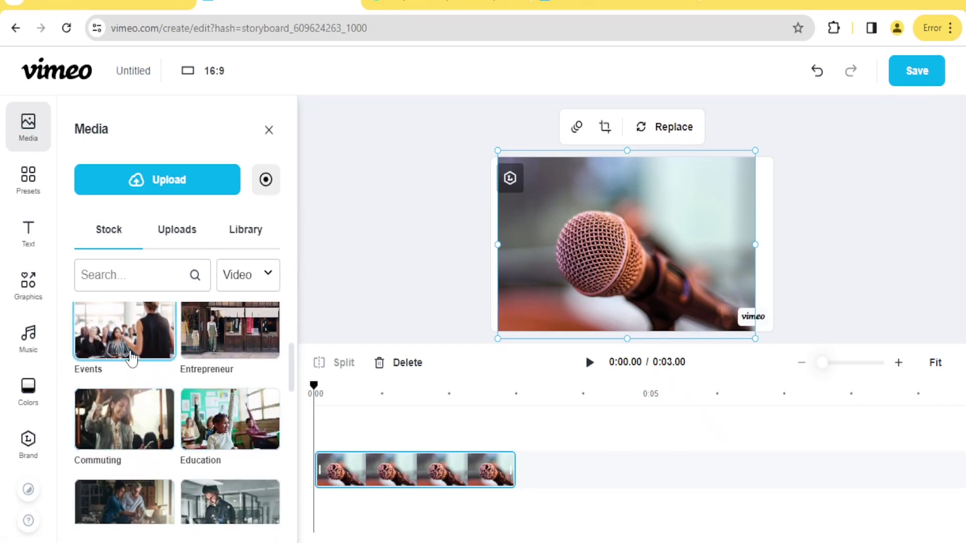
{"action": "left_click_drag", "start_coordinate": [291, 363], "coordinate": [289, 407]}
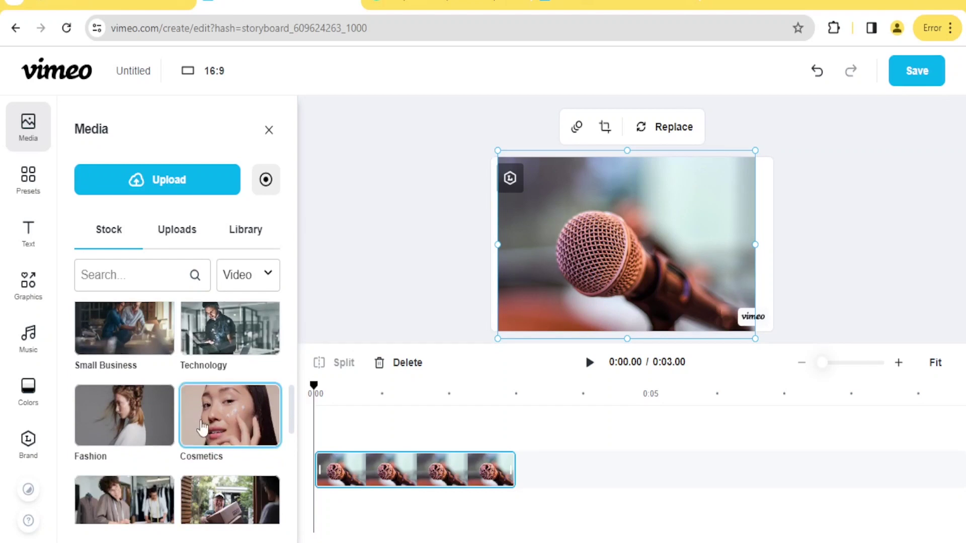
{"action": "left_click", "coordinate": [124, 415]}
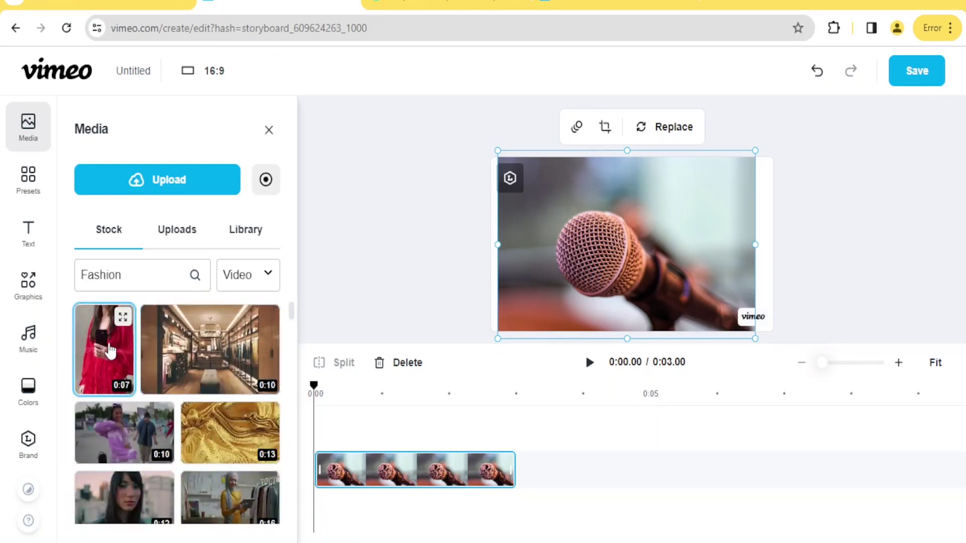
{"action": "left_click", "coordinate": [110, 352]}
{"action": "left_click_drag", "start_coordinate": [111, 352], "coordinate": [535, 282]}
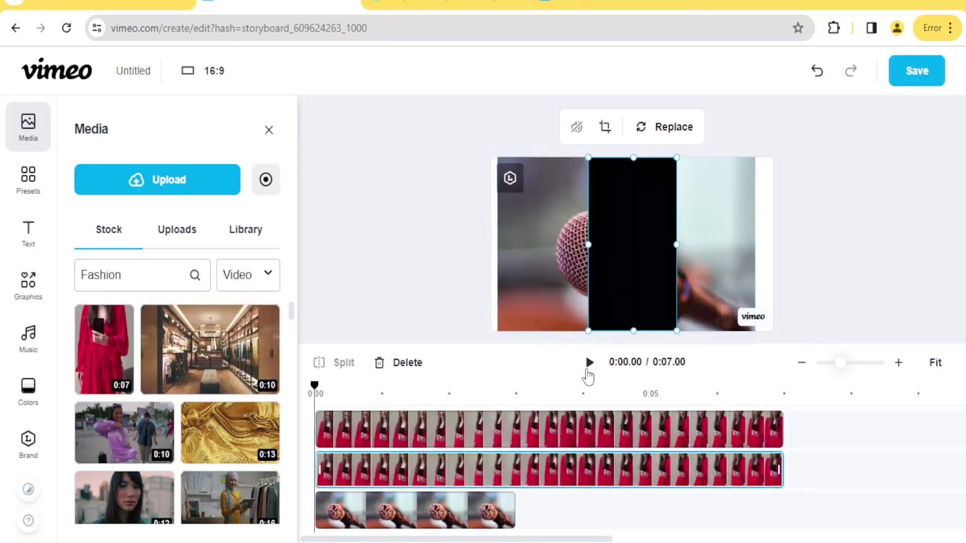
Preview the project, then stretch the microphone clip to full length and shift it
{"action": "left_click", "coordinate": [590, 363]}
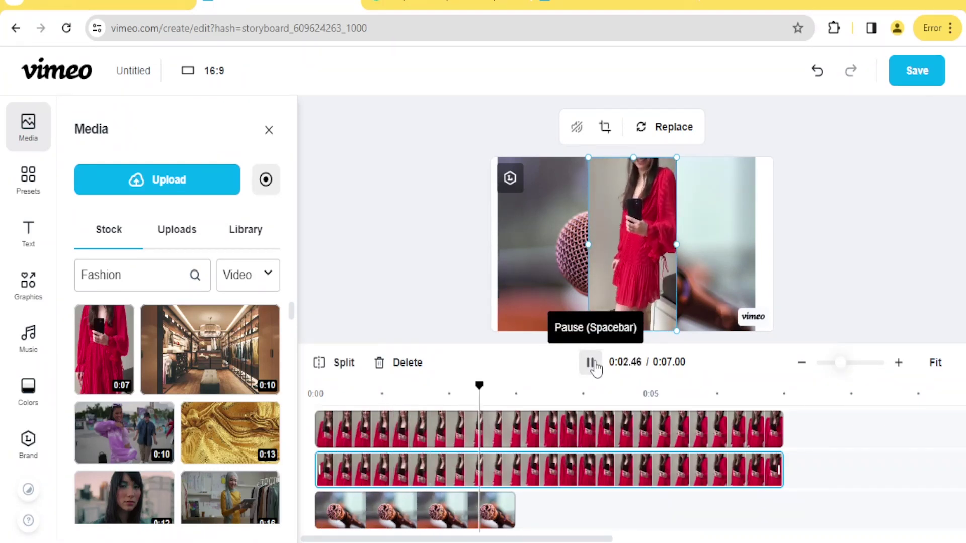
{"action": "left_click", "coordinate": [592, 364]}
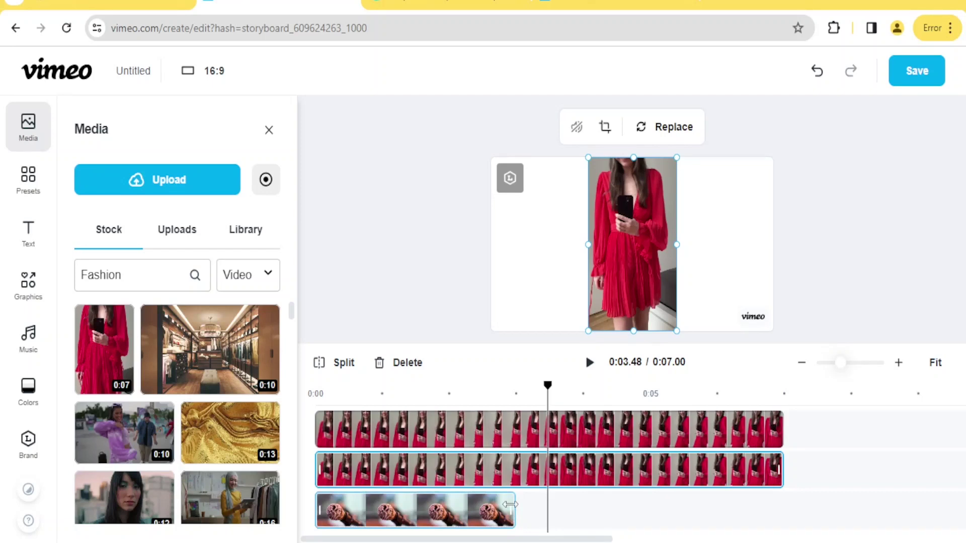
{"action": "left_click_drag", "start_coordinate": [512, 510], "coordinate": [783, 501]}
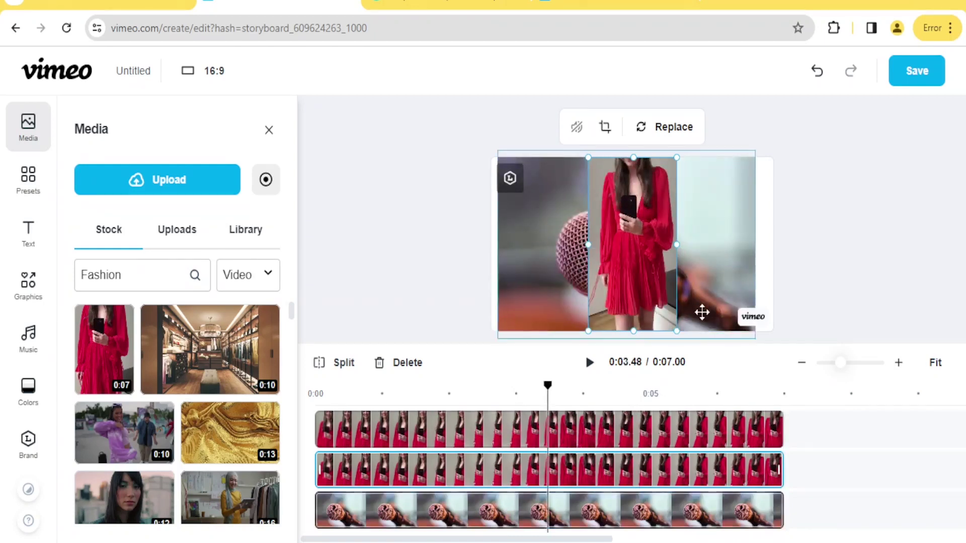
{"action": "left_click_drag", "start_coordinate": [629, 289], "coordinate": [556, 279]}
Delete the microphone background clip, keeping only the red-dress video, and replay it
{"action": "left_click", "coordinate": [630, 276]}
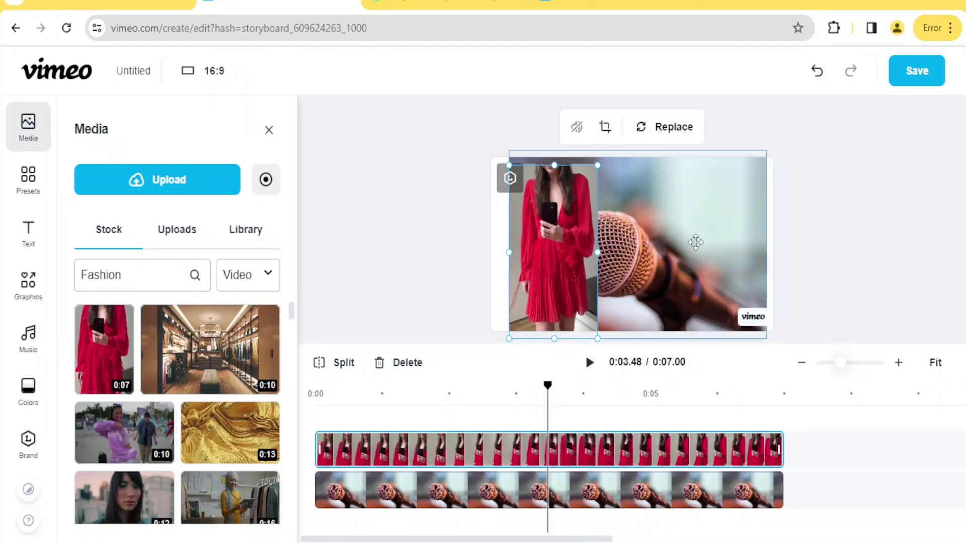
{"action": "key", "text": "Delete"}
{"action": "key", "text": "ctrl+z"}
{"action": "left_click", "coordinate": [595, 491]}
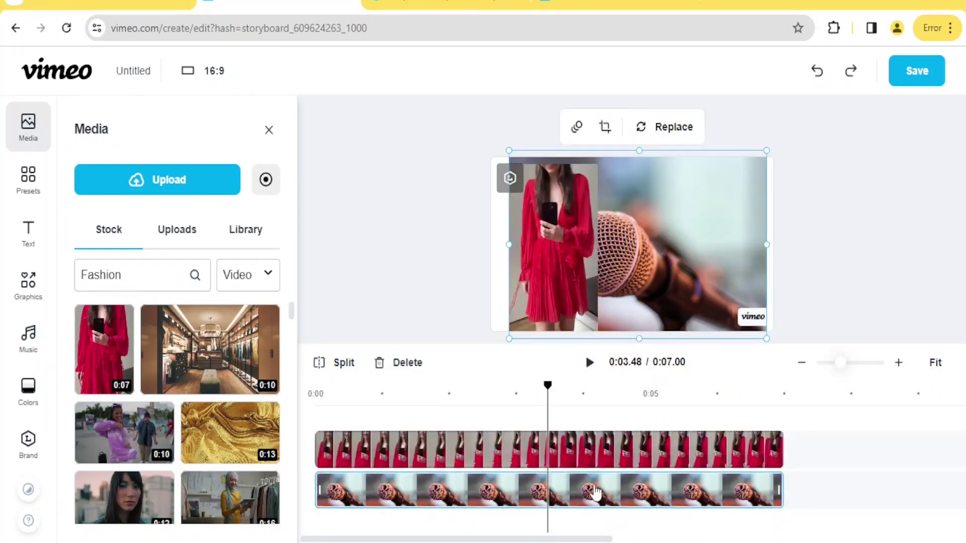
{"action": "key", "text": "Delete"}
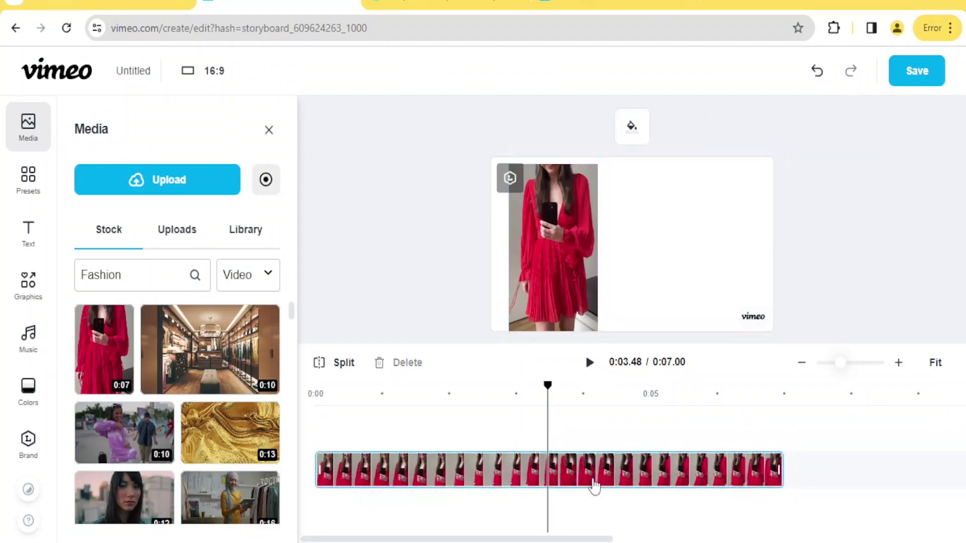
{"action": "left_click", "coordinate": [571, 277]}
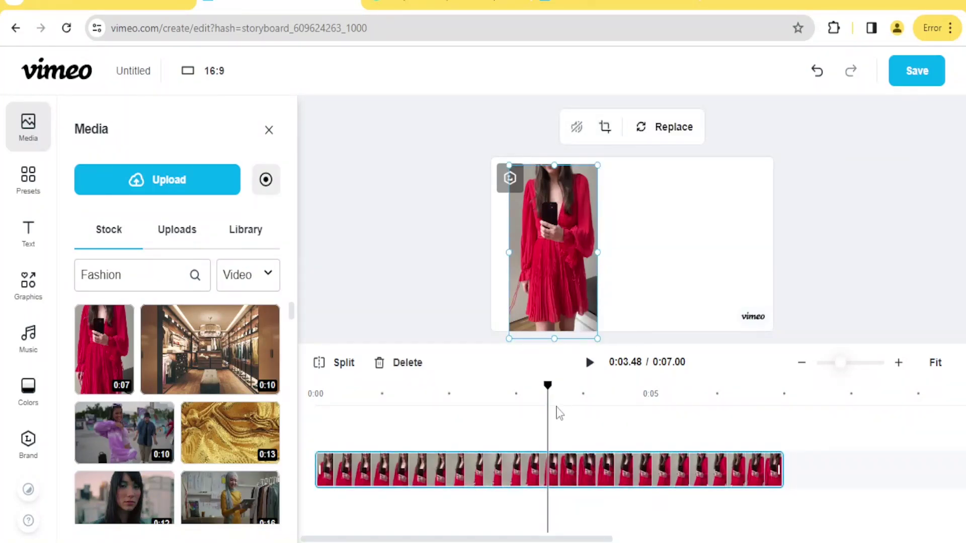
{"action": "left_click", "coordinate": [590, 362]}
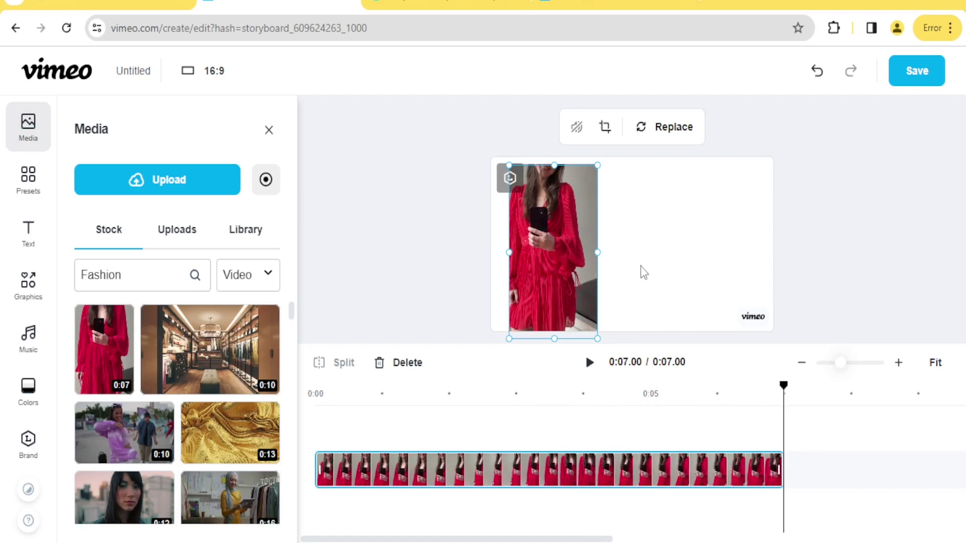
Add the walk-in closet stock clip at the start of the timeline and rewind the playhead
{"action": "left_click_drag", "start_coordinate": [577, 243], "coordinate": [575, 245]}
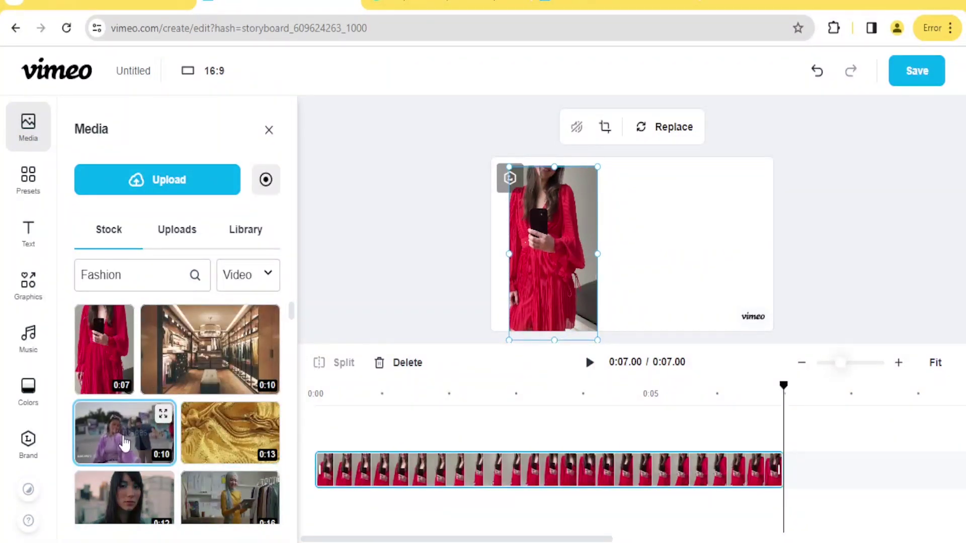
{"action": "left_click", "coordinate": [210, 349]}
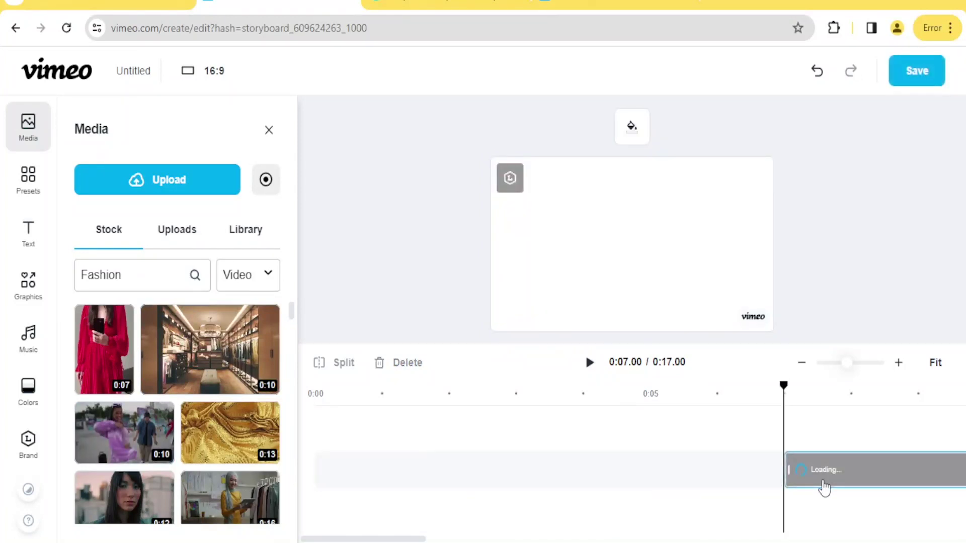
{"action": "left_click_drag", "start_coordinate": [767, 475], "coordinate": [370, 477]}
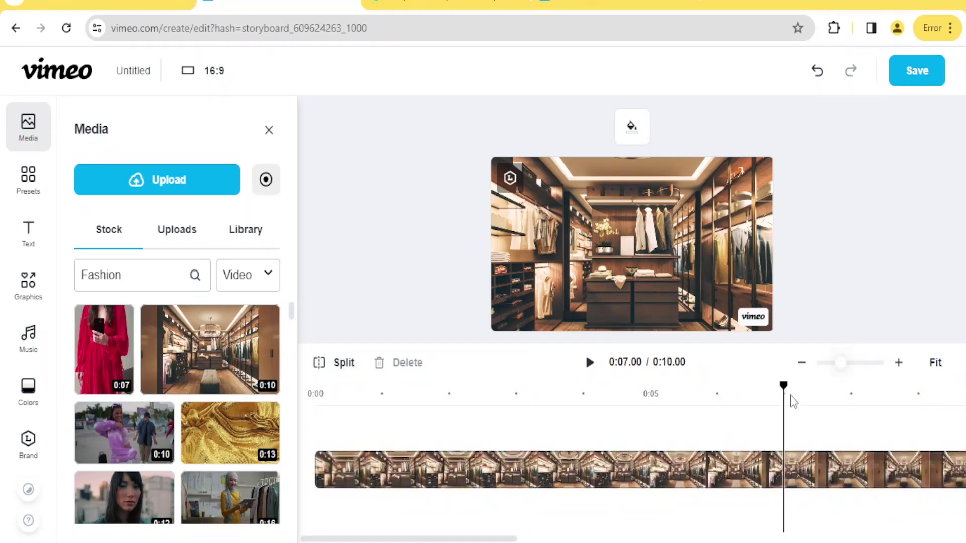
{"action": "left_click_drag", "start_coordinate": [756, 397], "coordinate": [309, 415]}
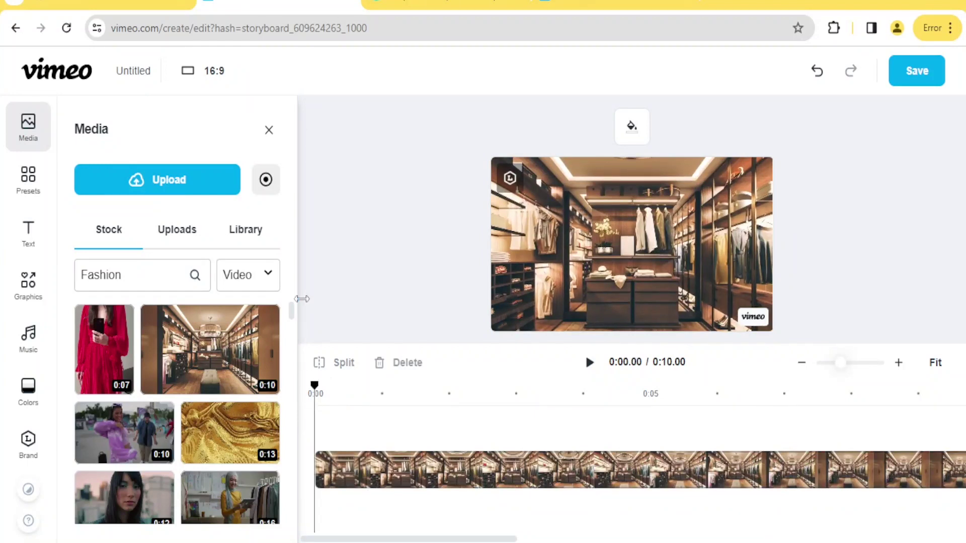
{"action": "left_click", "coordinate": [34, 185]}
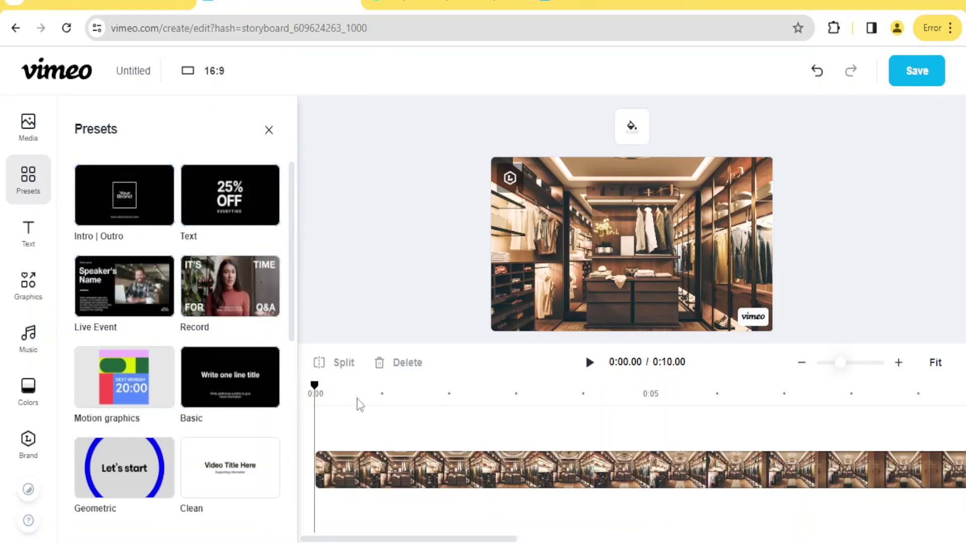
Add the 'Intro text here' Intro | Outro preset to the start of the timeline
{"action": "left_click", "coordinate": [587, 365]}
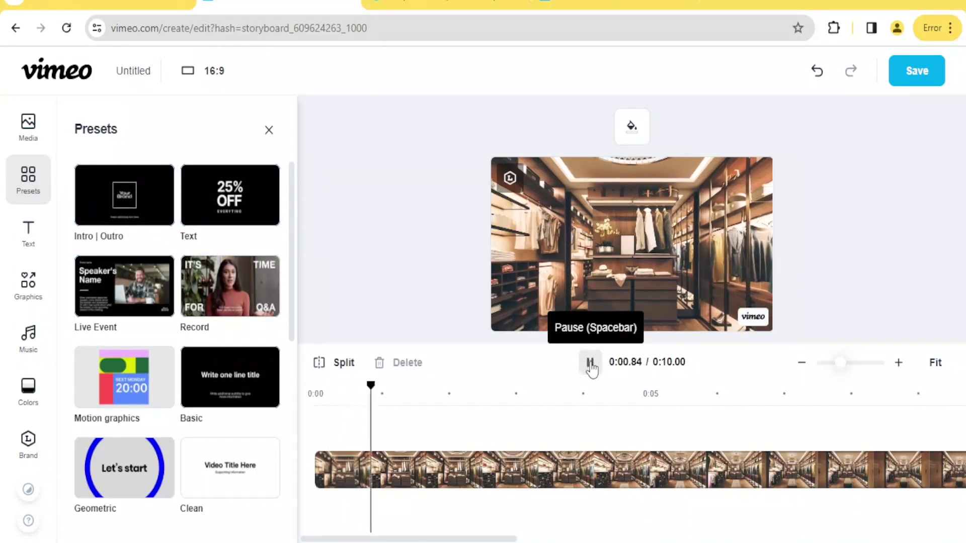
{"action": "left_click", "coordinate": [590, 363]}
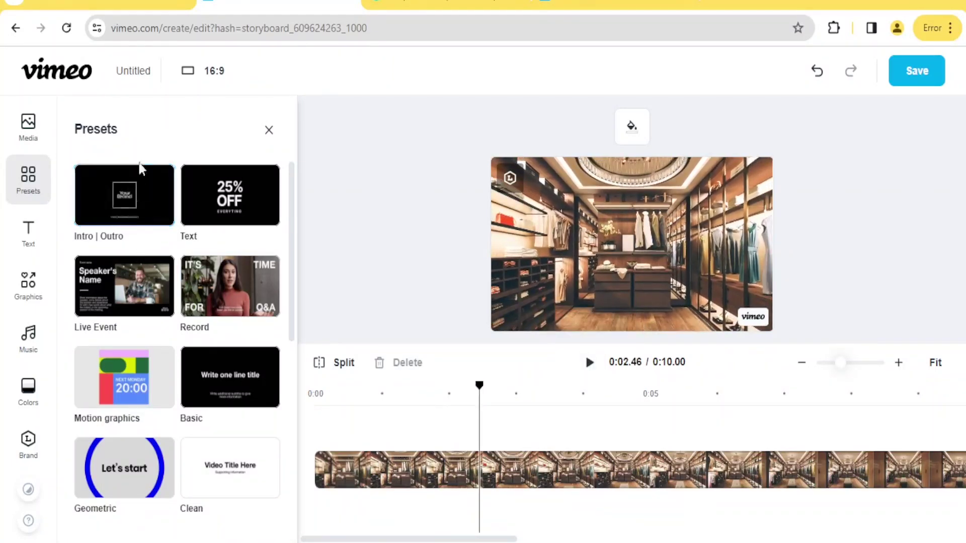
{"action": "left_click", "coordinate": [124, 195]}
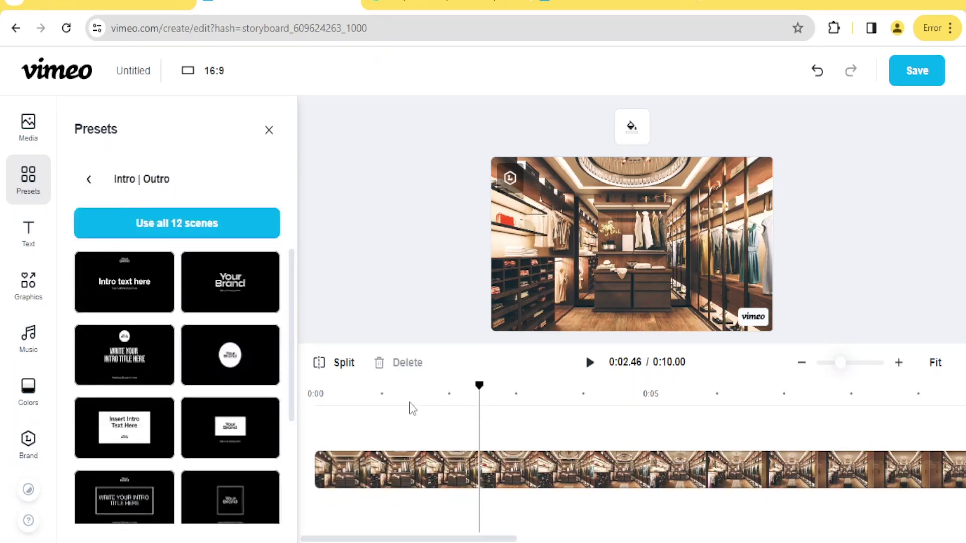
{"action": "left_click_drag", "start_coordinate": [169, 292], "coordinate": [390, 417]}
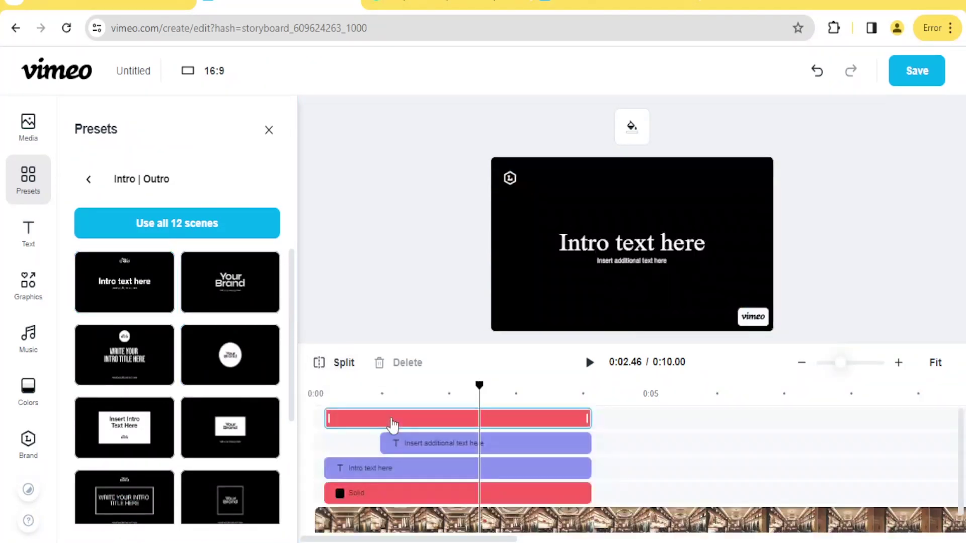
Replay the opening seconds to review the intro title card
{"action": "left_click", "coordinate": [410, 394]}
{"action": "left_click", "coordinate": [312, 400]}
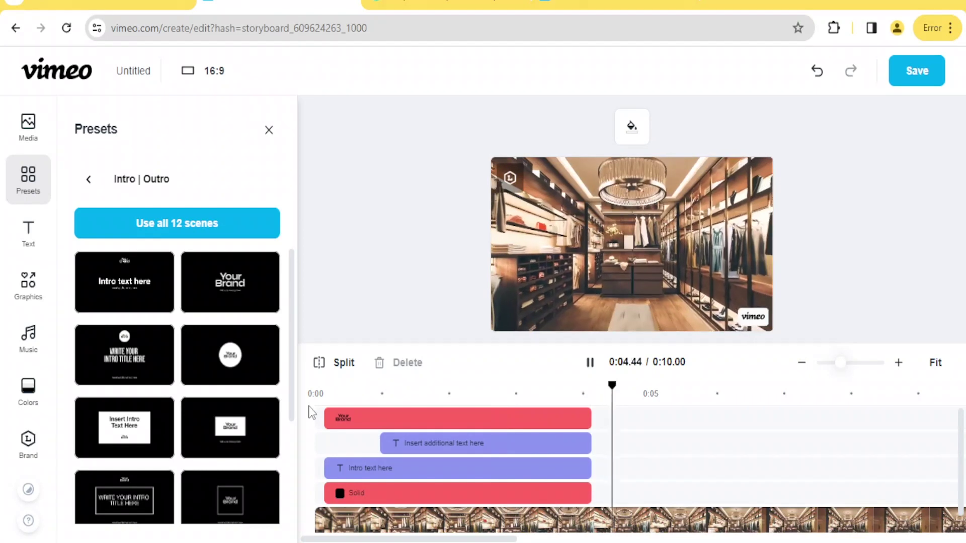
{"action": "left_click", "coordinate": [354, 423]}
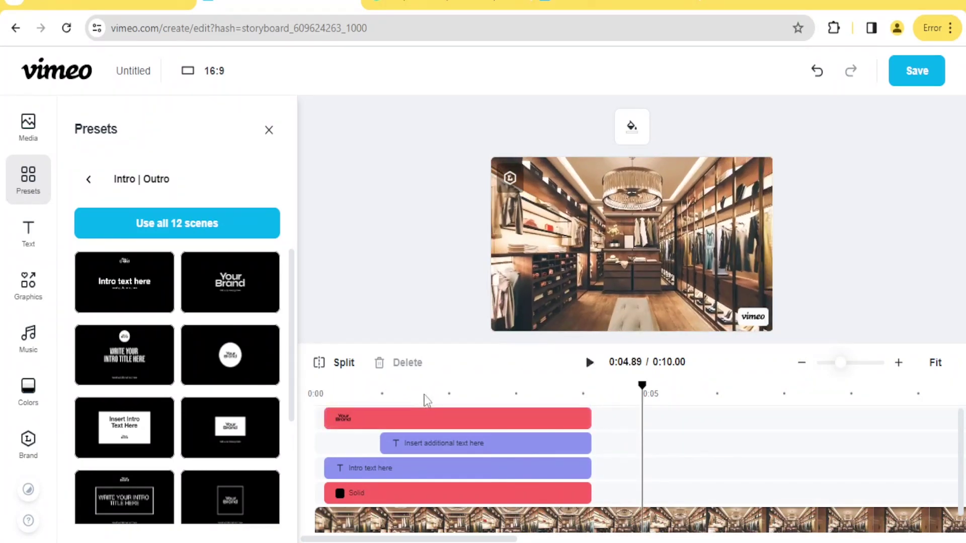
{"action": "left_click_drag", "start_coordinate": [628, 386], "coordinate": [410, 390]}
{"action": "left_click", "coordinate": [433, 446]}
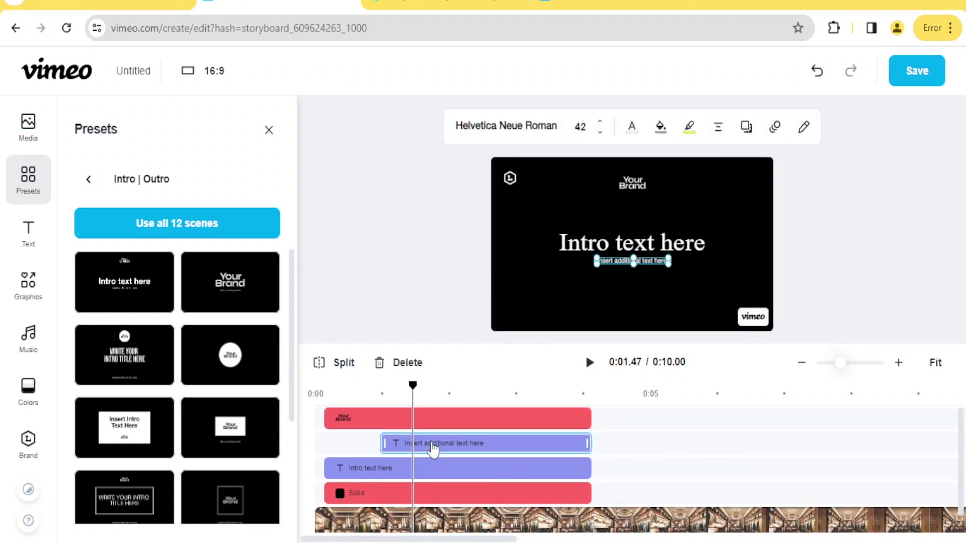
Retype the intro title as 'Welcome to my Stores', fixing the 'tro' typo
{"action": "left_click", "coordinate": [429, 467]}
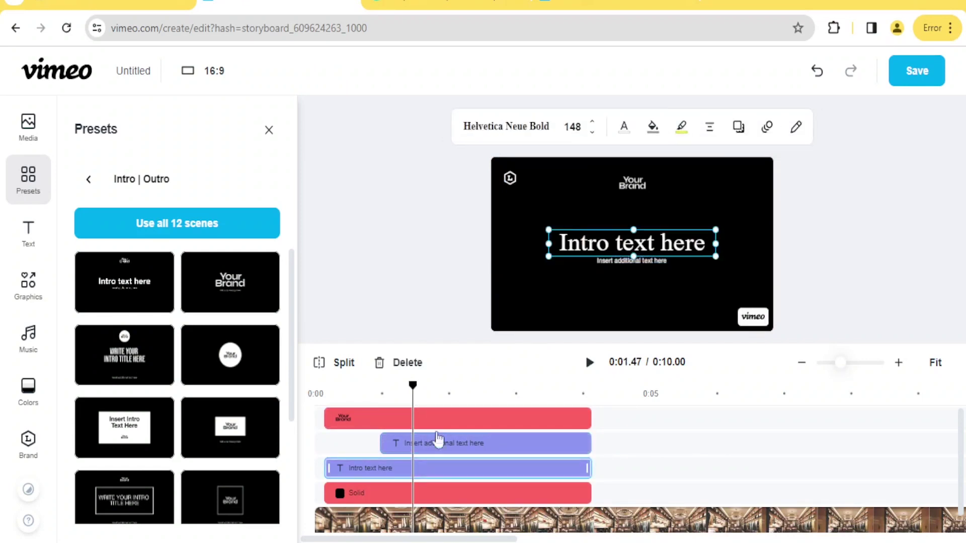
{"action": "double_click", "coordinate": [595, 245]}
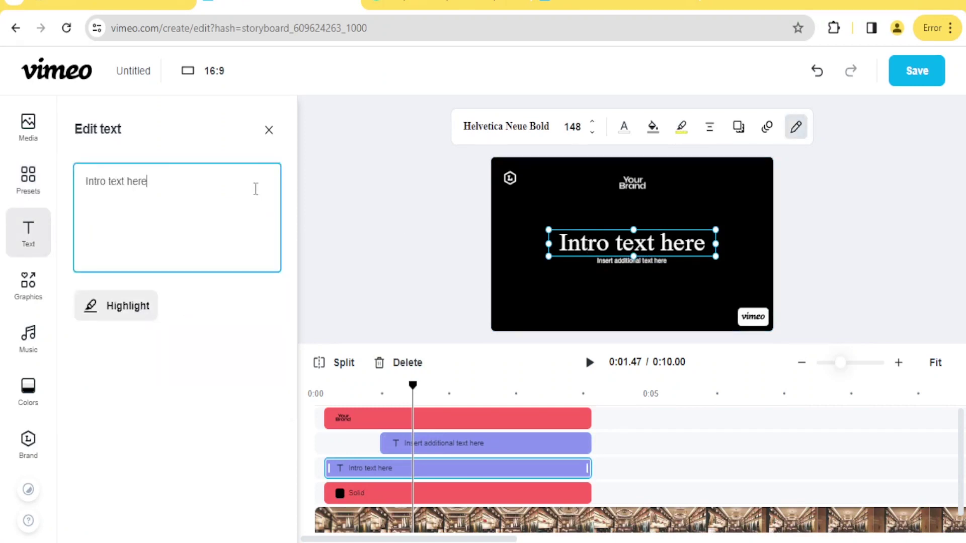
{"action": "left_click_drag", "start_coordinate": [147, 181], "coordinate": [61, 194]}
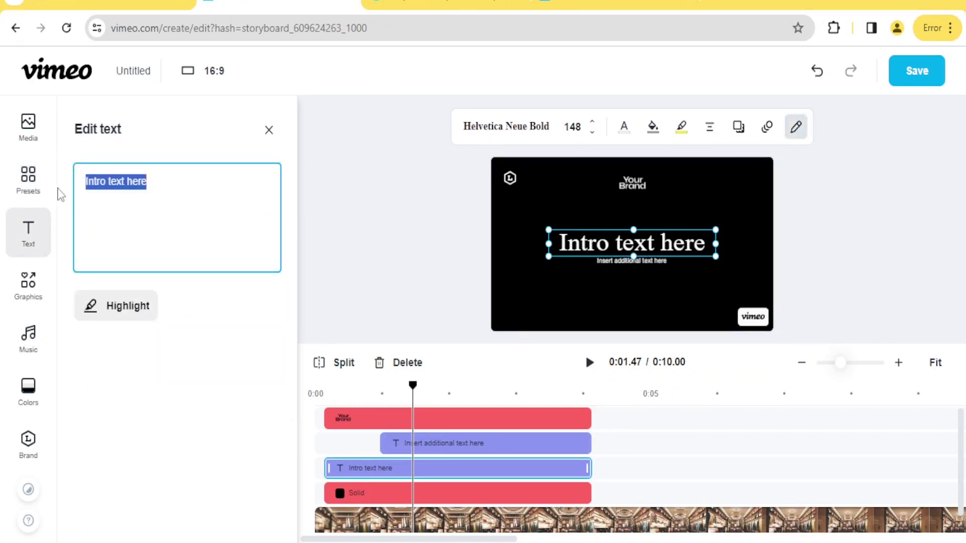
{"action": "type", "text": "Welco"}
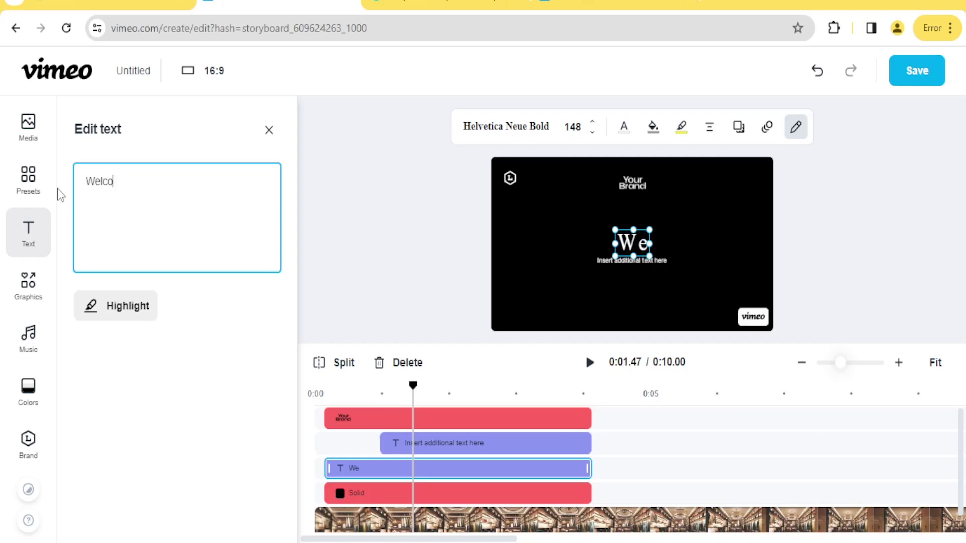
{"action": "type", "text": "me tro my Stores"}
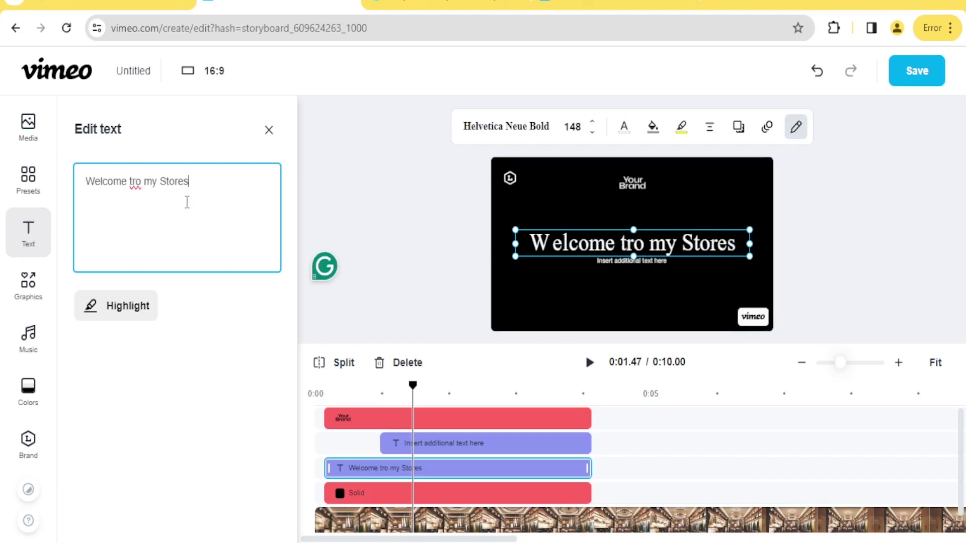
{"action": "left_click", "coordinate": [135, 183]}
{"action": "key", "text": "BackSpace"}
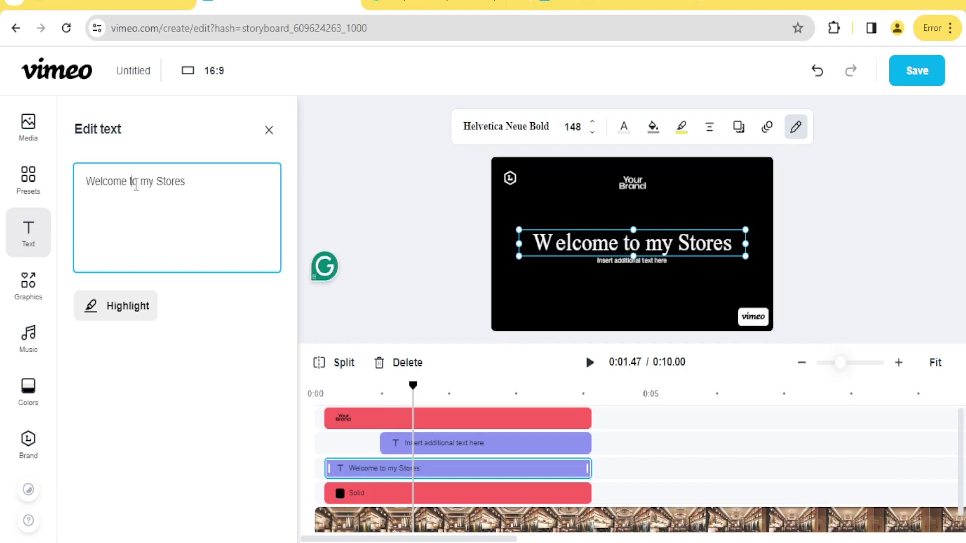
Replace the subtitle placeholder with 'Great Prices' and double its font size
{"action": "left_click", "coordinate": [425, 443]}
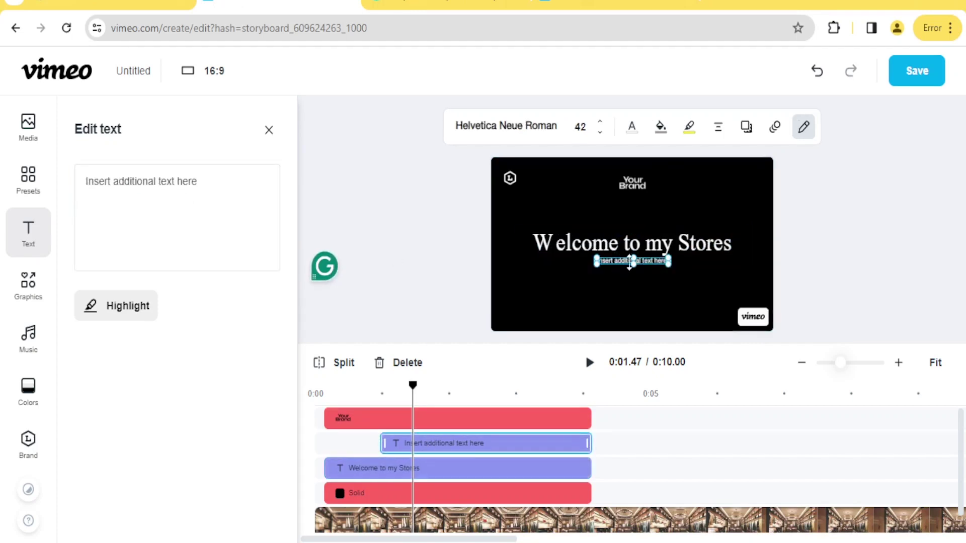
{"action": "left_click", "coordinate": [256, 216]}
{"action": "left_click_drag", "start_coordinate": [178, 175], "coordinate": [20, 208]}
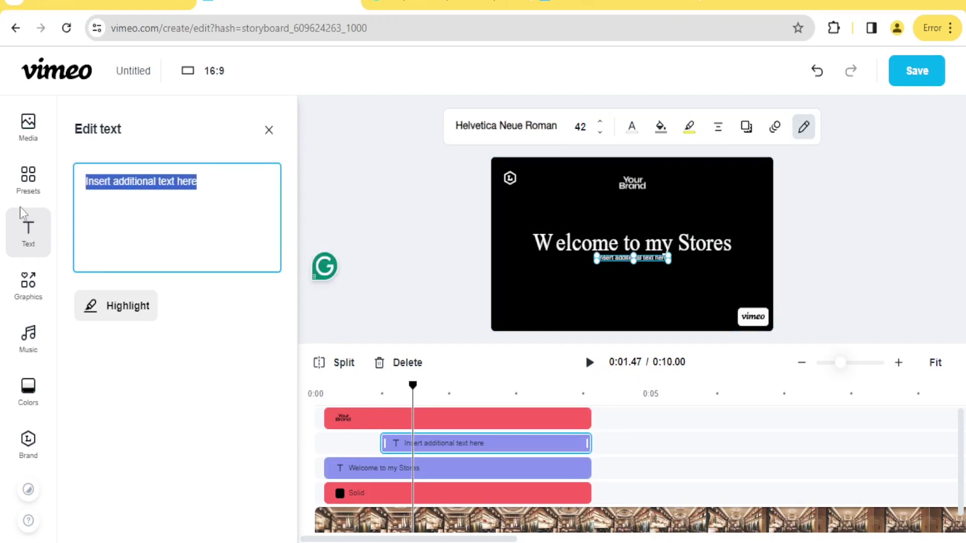
{"action": "type", "text": "Great Prices"}
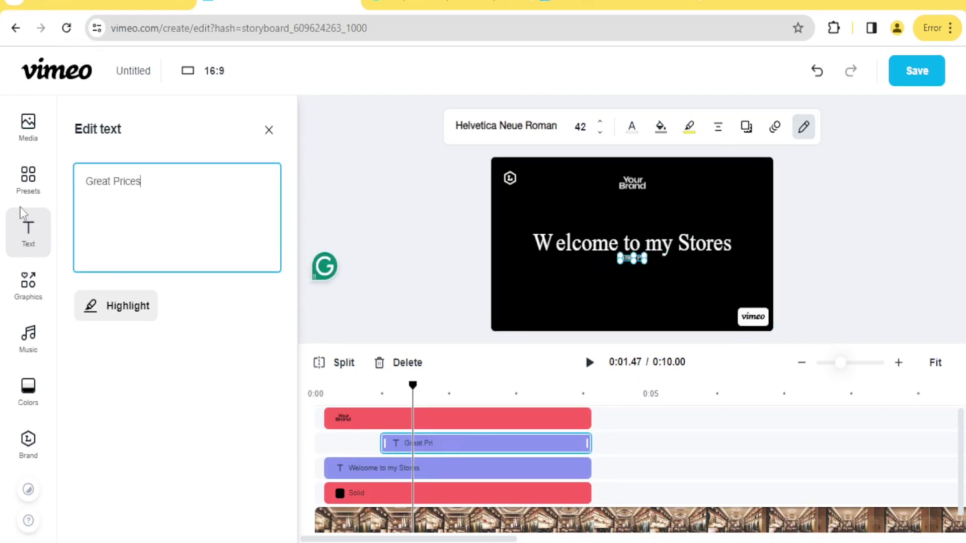
{"action": "left_click", "coordinate": [601, 123]}
{"action": "left_click", "coordinate": [602, 123]}
{"action": "left_click", "coordinate": [601, 124]}
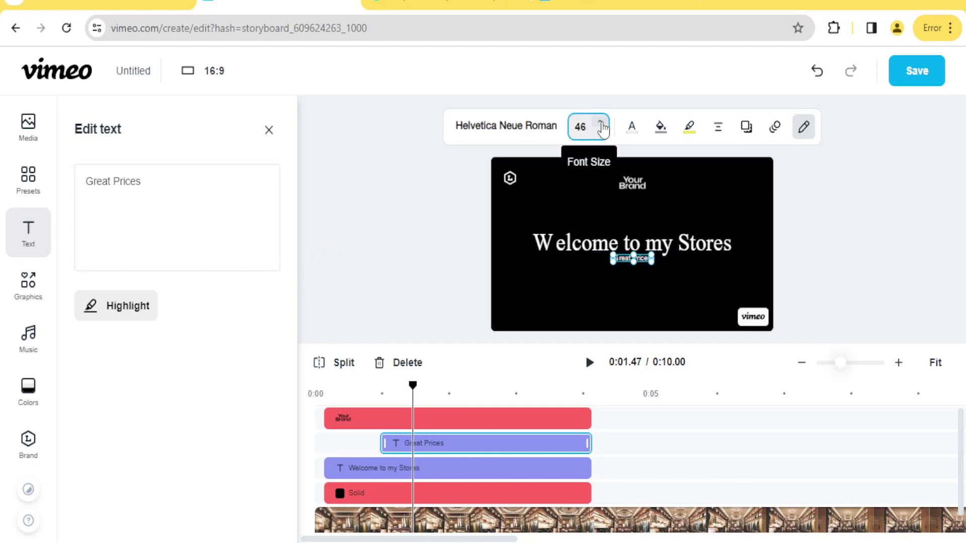
{"action": "left_click", "coordinate": [601, 125]}
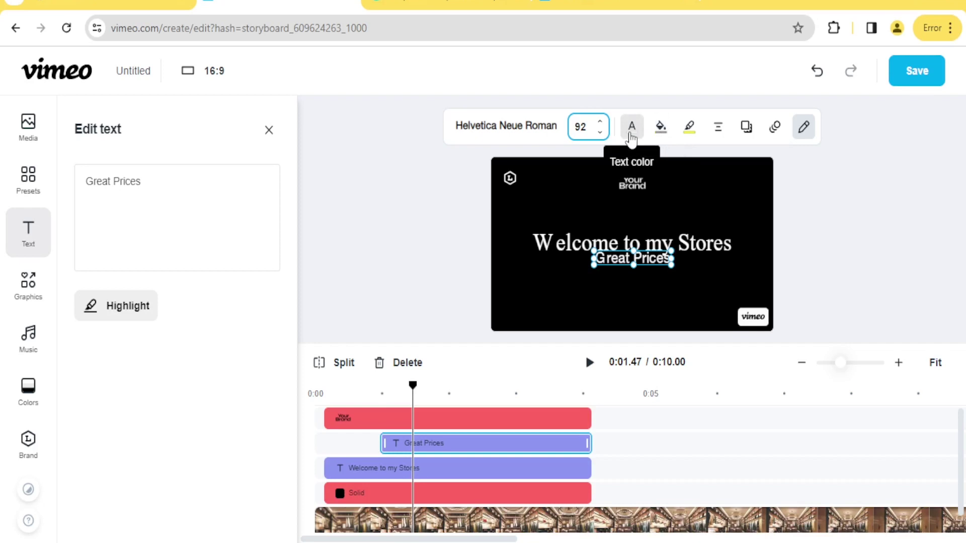
Set the Great Prices fill colour to red and adjust its highlight colour
{"action": "left_click", "coordinate": [661, 131]}
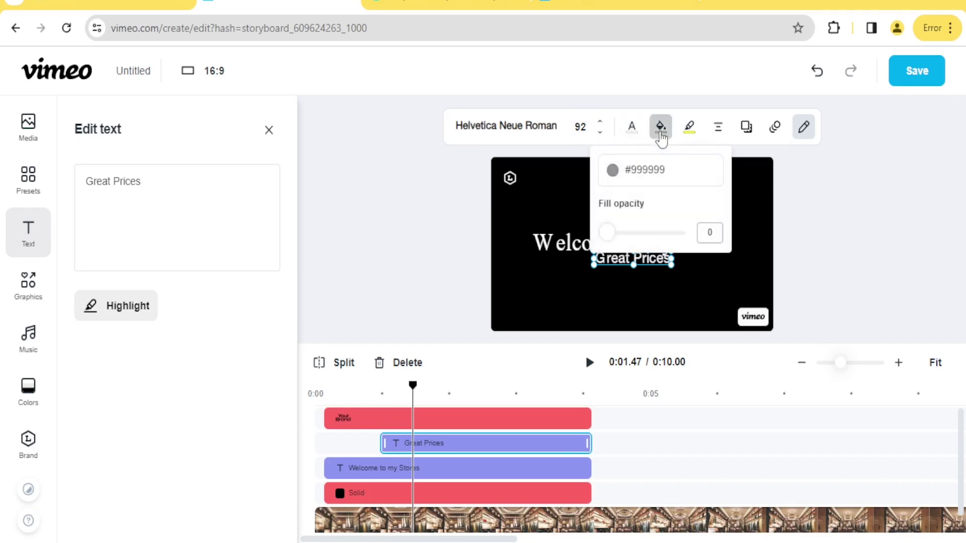
{"action": "left_click", "coordinate": [613, 173]}
{"action": "left_click_drag", "start_coordinate": [808, 258], "coordinate": [902, 243]}
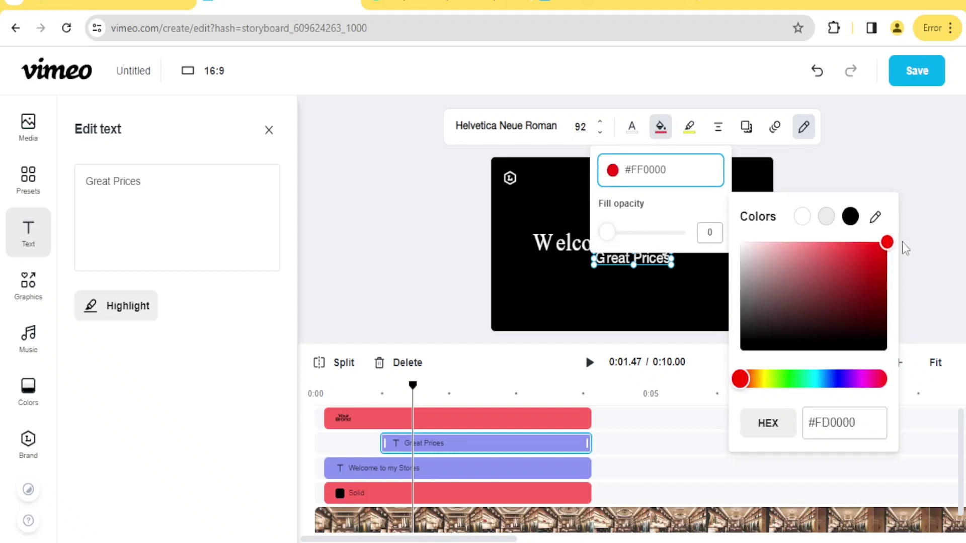
{"action": "left_click", "coordinate": [815, 171]}
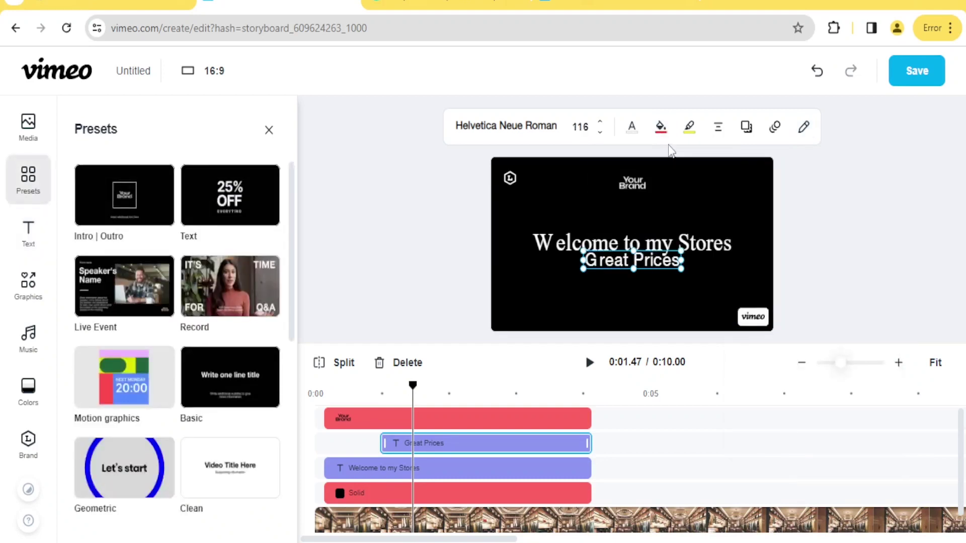
{"action": "left_click", "coordinate": [690, 132]}
{"action": "left_click_drag", "start_coordinate": [716, 249], "coordinate": [711, 206]}
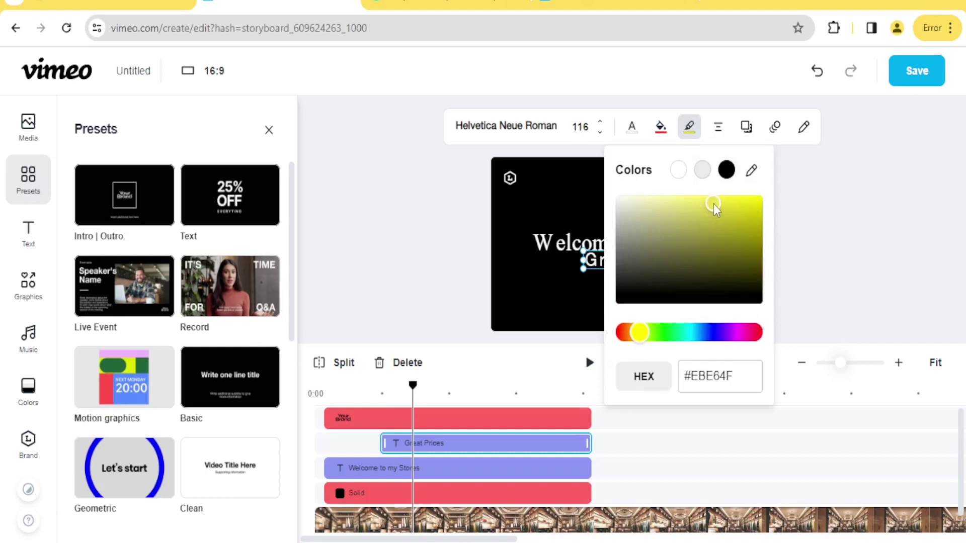
{"action": "left_click", "coordinate": [559, 219]}
Replay the intro from 0:00 to check the subtitle
{"action": "left_click_drag", "start_coordinate": [412, 386], "coordinate": [320, 394]}
{"action": "key", "text": "space"}
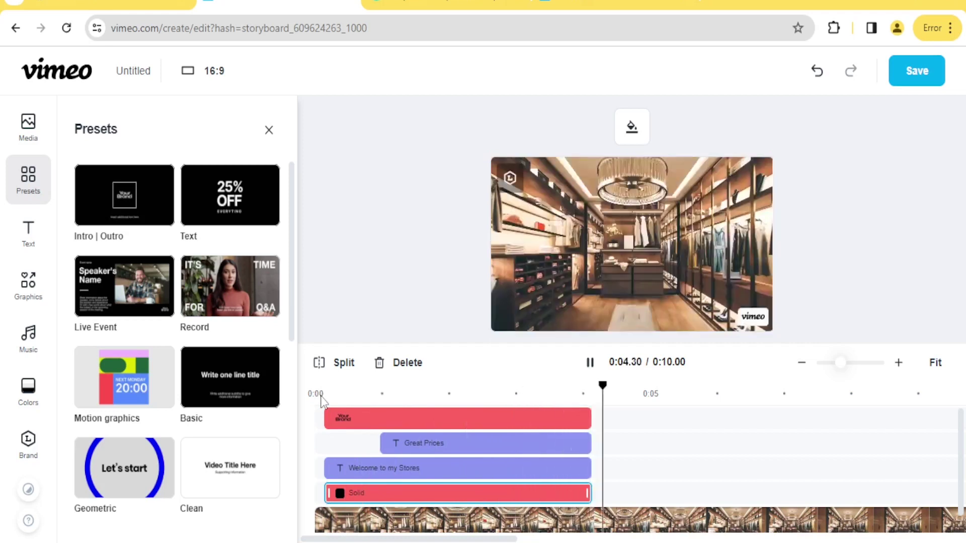
{"action": "key", "text": "space"}
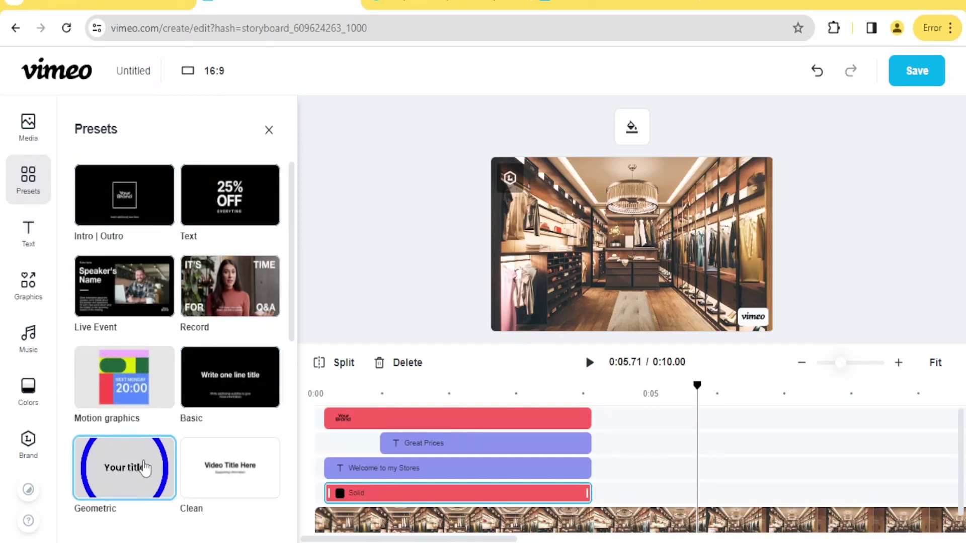
Open the Text panel to show the Title, Headline, Subheadline and Caption styles
{"action": "left_click", "coordinate": [34, 234]}
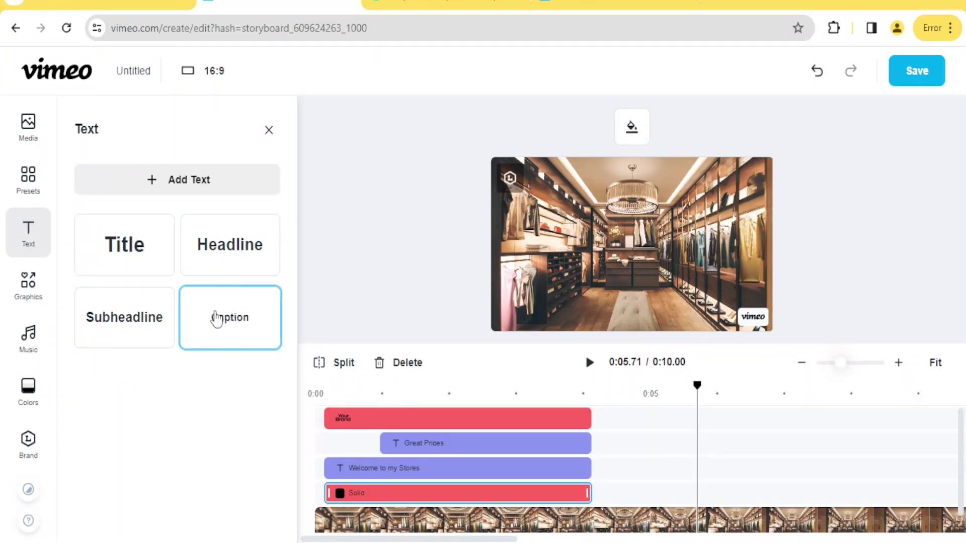
Add a Headline text, start its clip right after the intro, and move it toward the bottom
{"action": "left_click", "coordinate": [223, 255]}
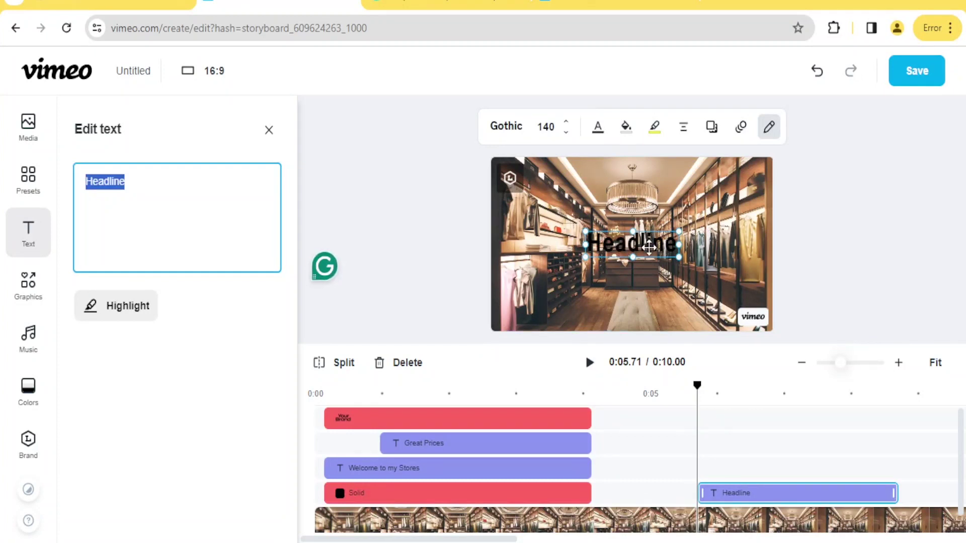
{"action": "left_click", "coordinate": [597, 129]}
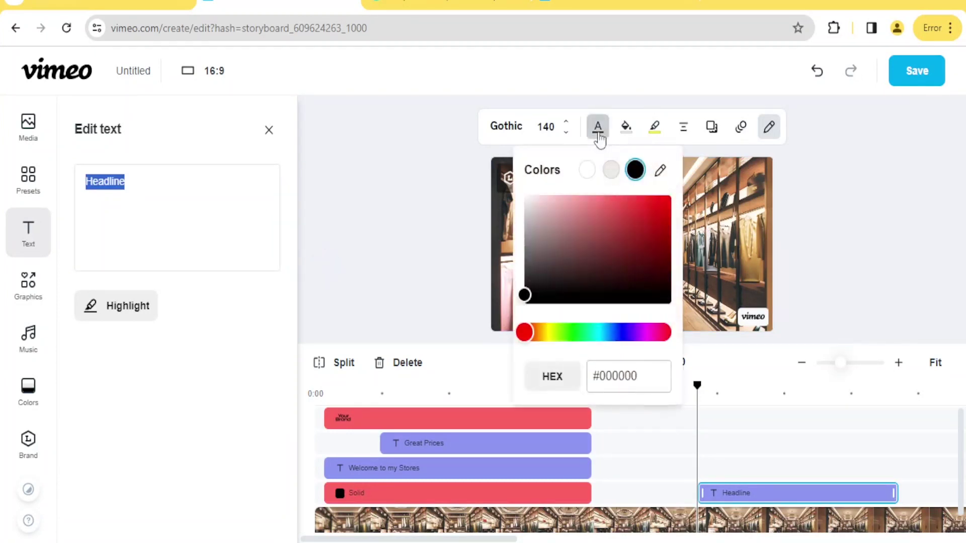
{"action": "left_click", "coordinate": [694, 302]}
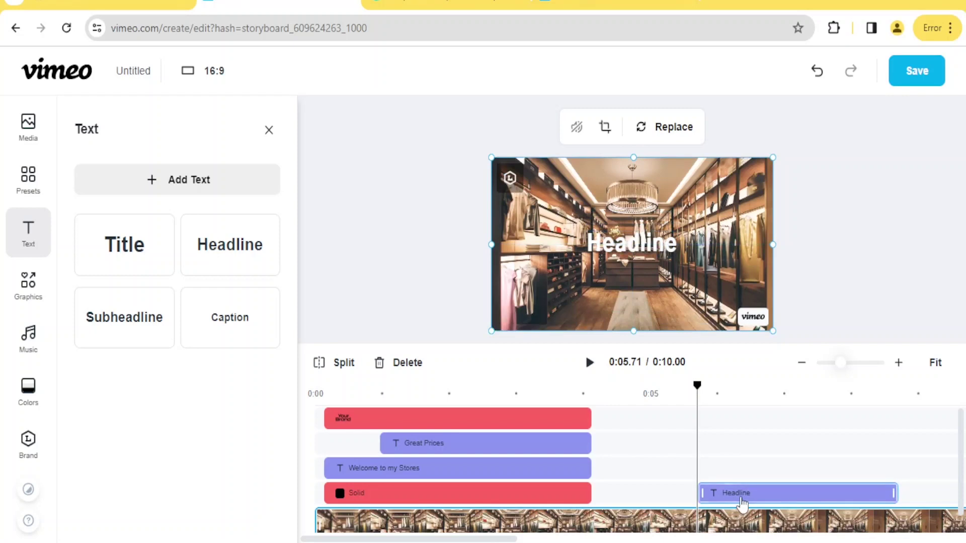
{"action": "left_click", "coordinate": [738, 494]}
{"action": "left_click_drag", "start_coordinate": [747, 495], "coordinate": [642, 503]}
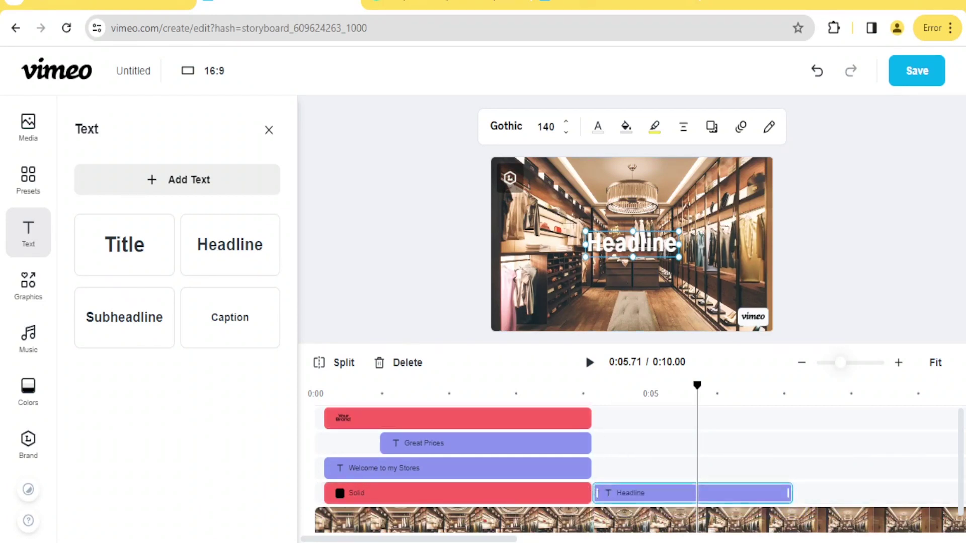
{"action": "left_click_drag", "start_coordinate": [640, 246], "coordinate": [583, 310]}
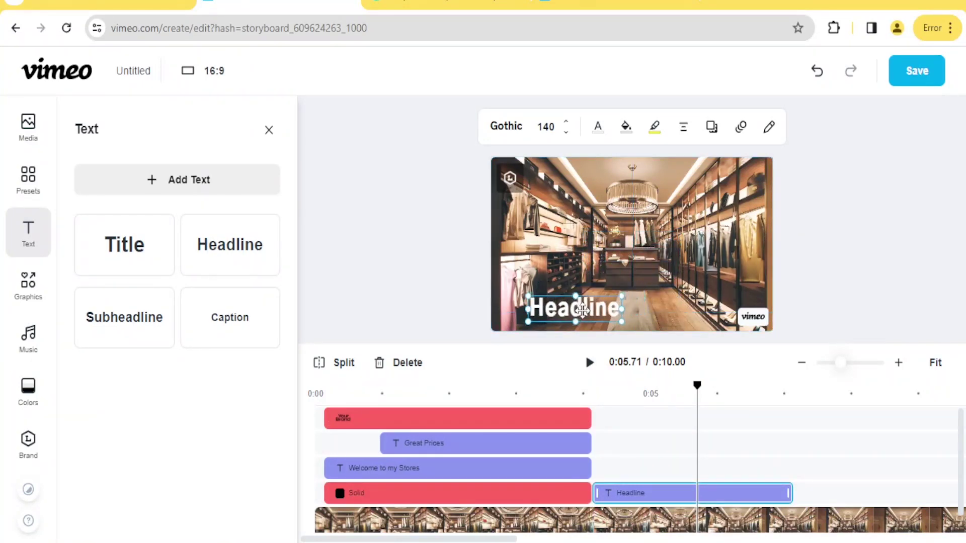
Give the Headline a fully opaque red background box and centre it near the bottom
{"action": "left_click", "coordinate": [626, 126]}
{"action": "left_click_drag", "start_coordinate": [586, 236], "coordinate": [658, 240]}
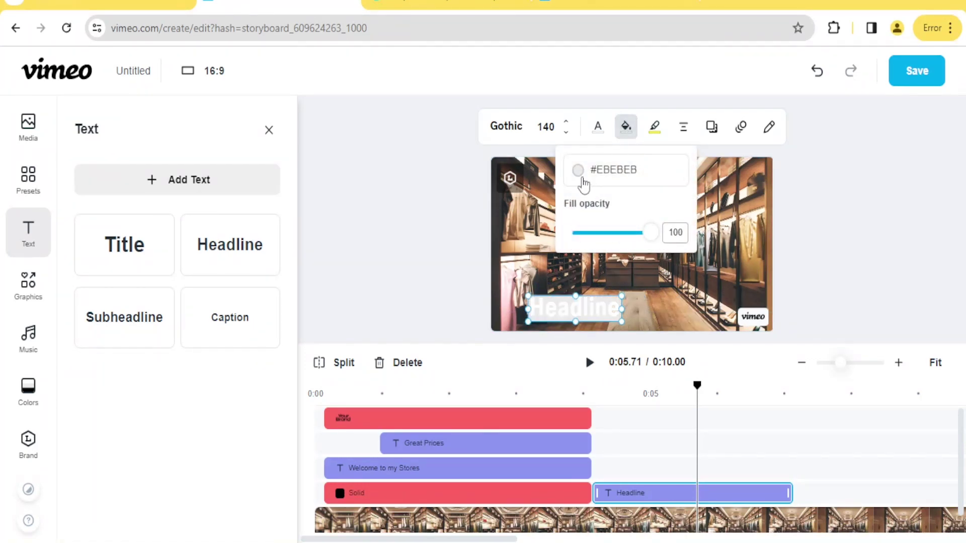
{"action": "left_click", "coordinate": [579, 171]}
{"action": "left_click_drag", "start_coordinate": [774, 273], "coordinate": [866, 246]}
{"action": "left_click", "coordinate": [804, 180]}
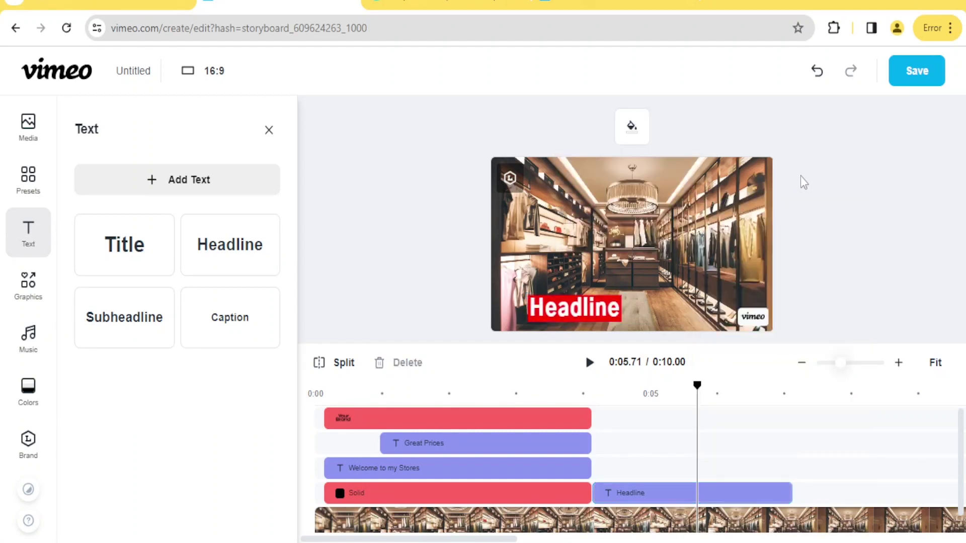
{"action": "left_click_drag", "start_coordinate": [591, 318], "coordinate": [649, 316]}
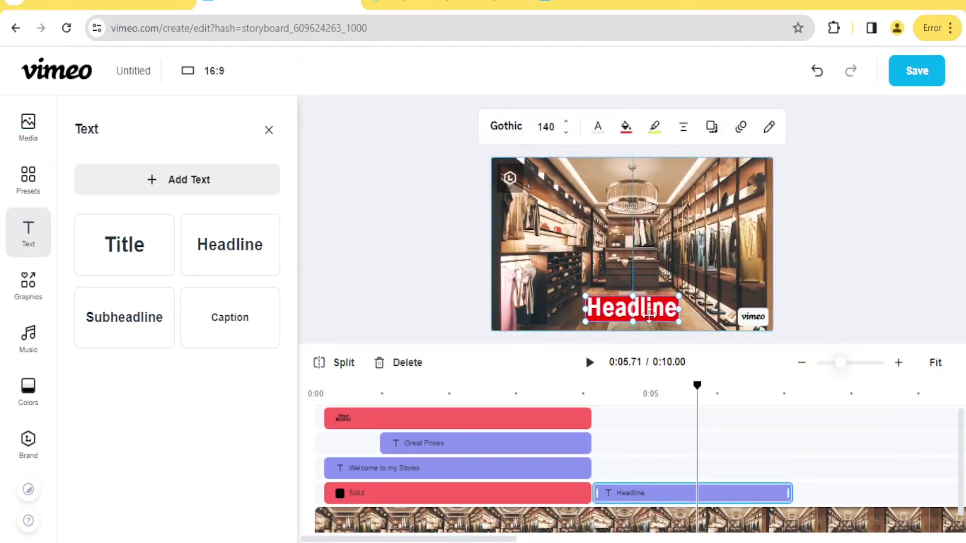
Replace the Headline wording with 'Stores 1'
{"action": "double_click", "coordinate": [649, 316]}
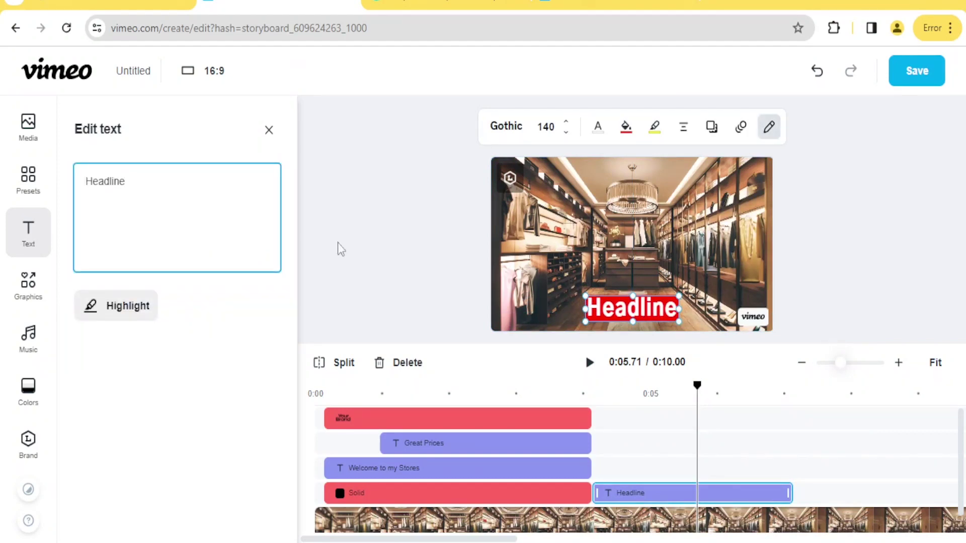
{"action": "key", "text": "ctrl+a"}
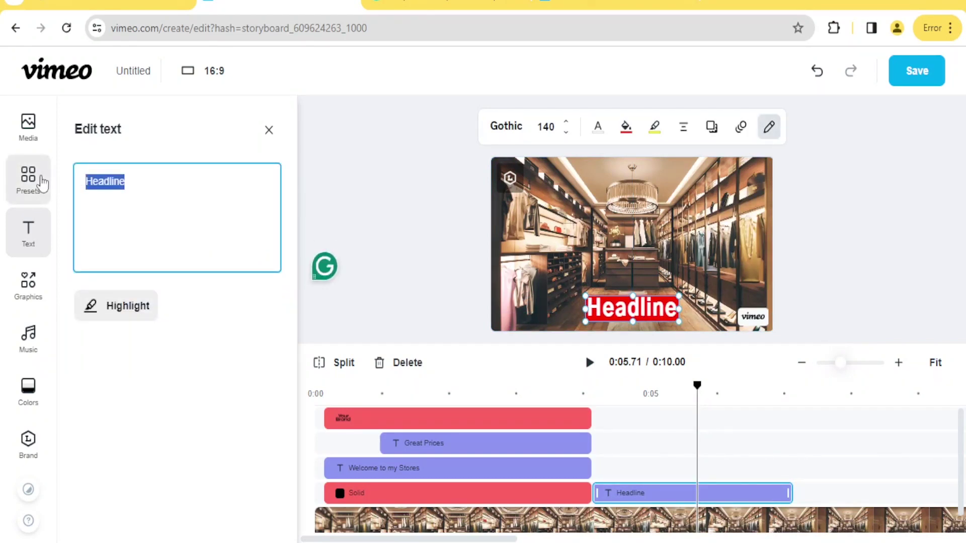
{"action": "type", "text": "Sto"}
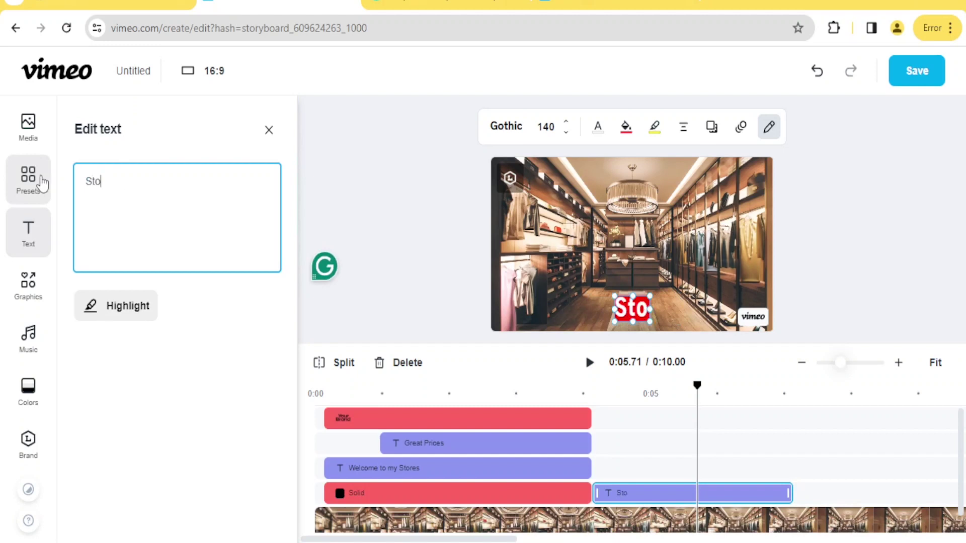
{"action": "type", "text": "res 1"}
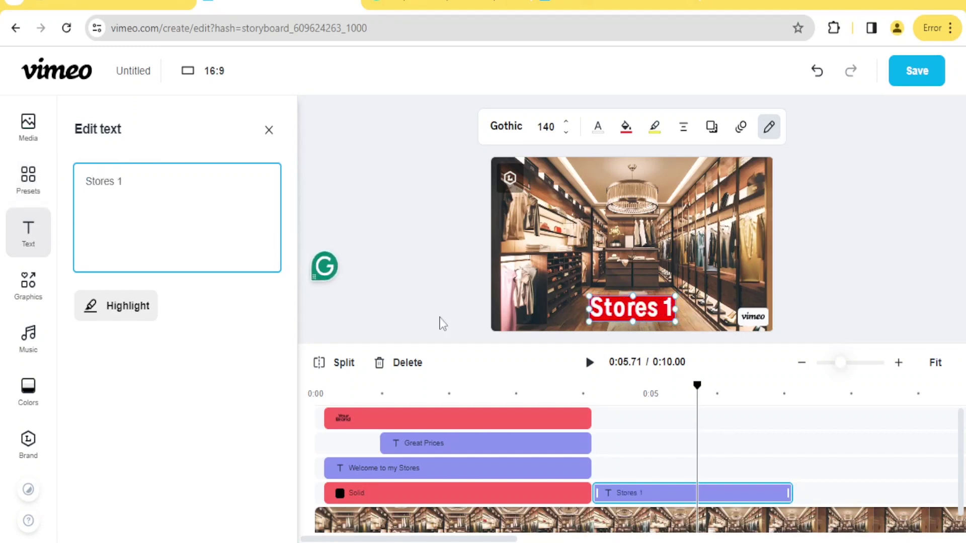
{"action": "left_click", "coordinate": [721, 459]}
Preview the caption and lengthen the Stores 1 clip to about 8 seconds
{"action": "left_click", "coordinate": [551, 390]}
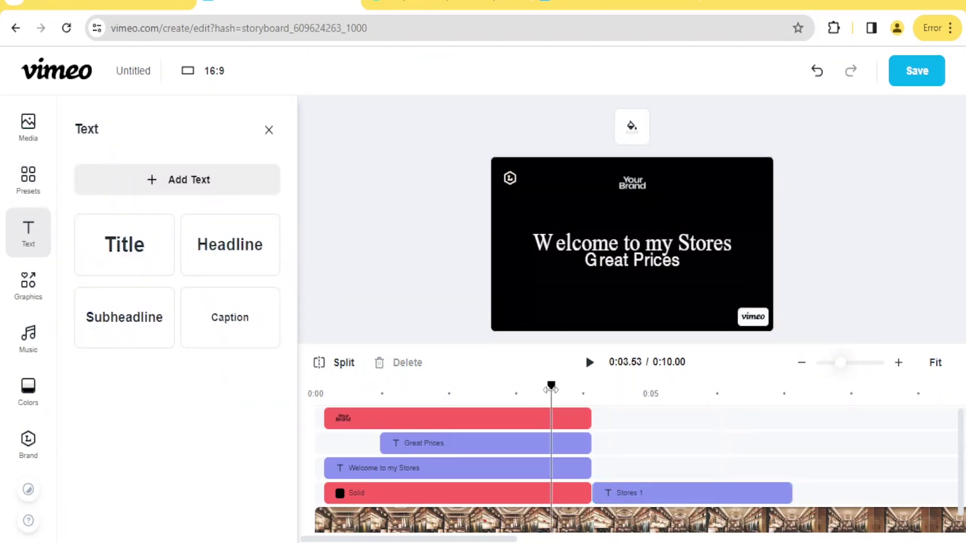
{"action": "key", "text": "space"}
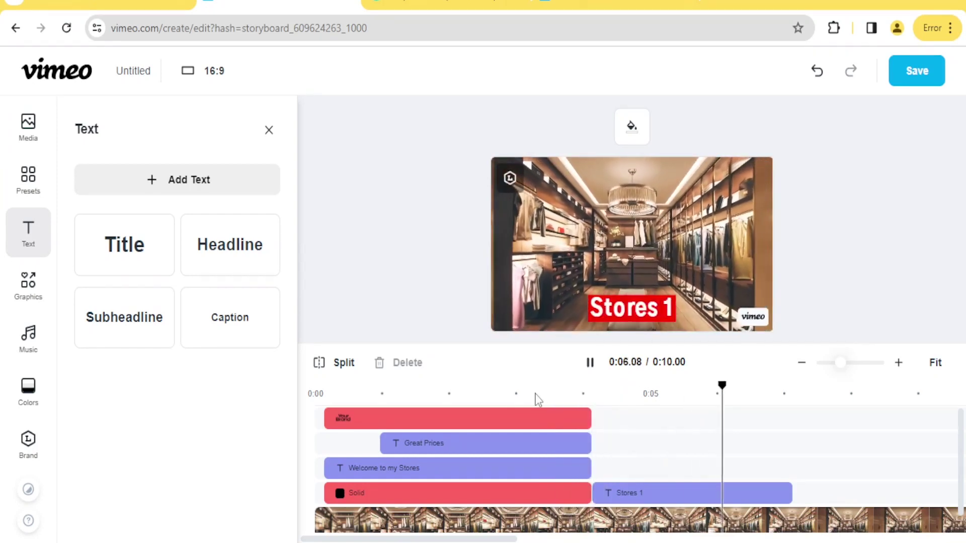
{"action": "key", "text": "space"}
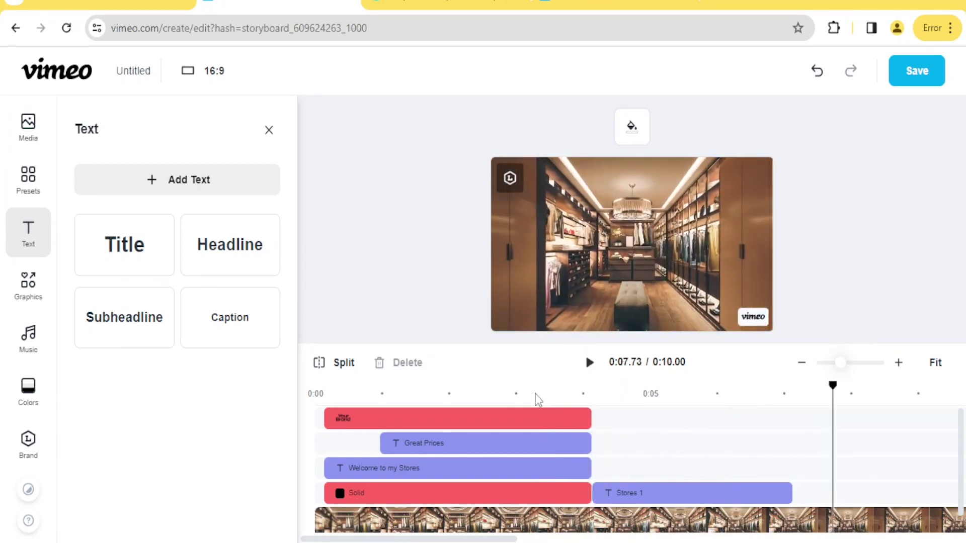
{"action": "left_click_drag", "start_coordinate": [789, 497], "coordinate": [847, 489]}
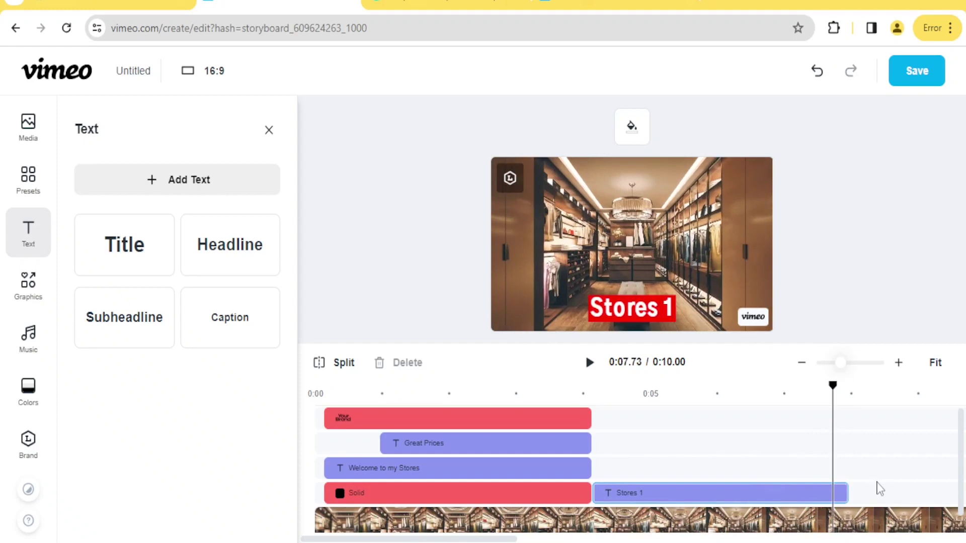
{"action": "left_click", "coordinate": [702, 527]}
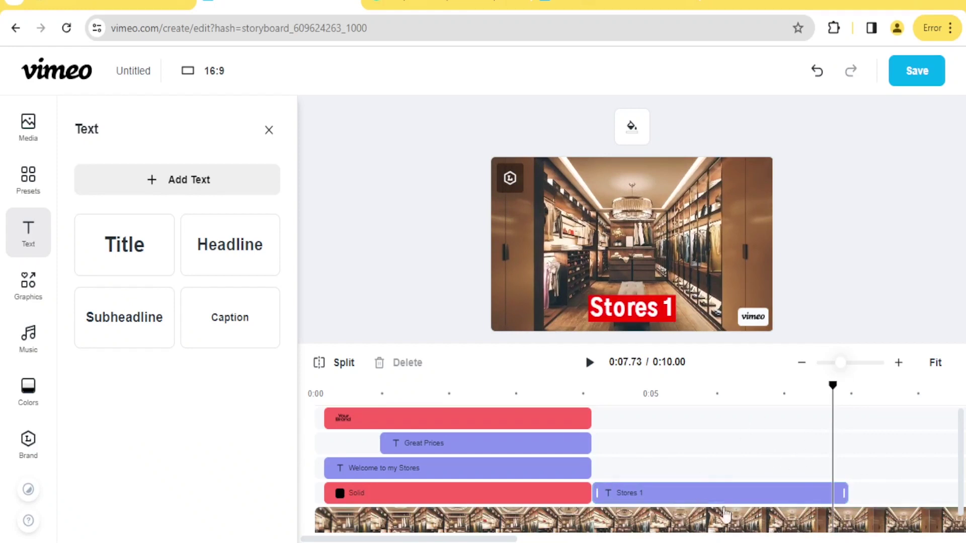
Add the Bounce Back 'Product Release' sticker from Graphics and shift it earlier in time
{"action": "left_click", "coordinate": [28, 287]}
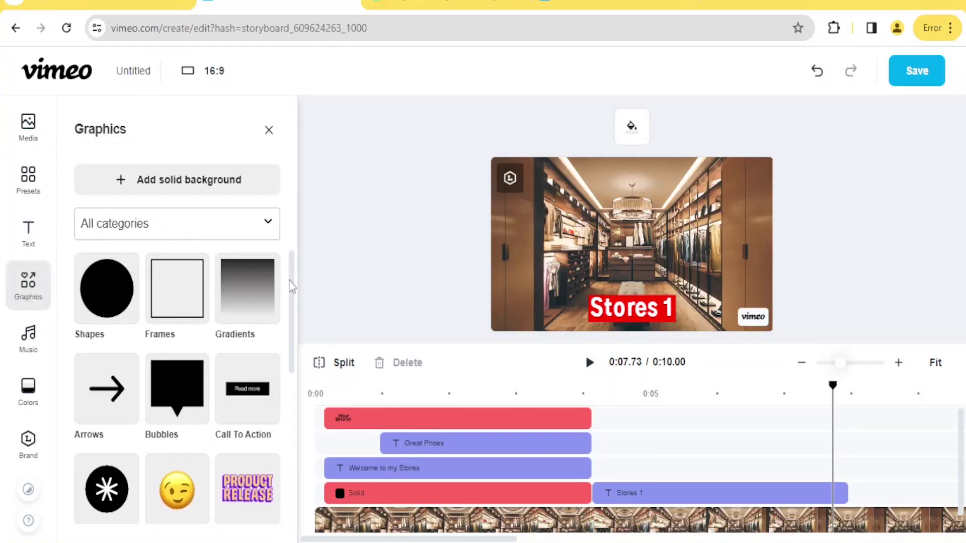
{"action": "scroll", "coordinate": [293, 312], "scroll_direction": "down", "scroll_amount": 1}
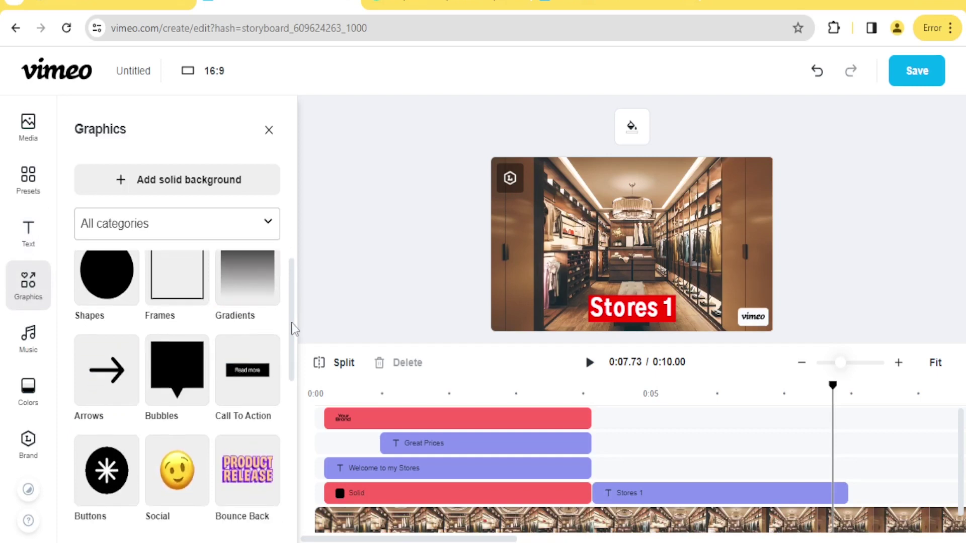
{"action": "left_click_drag", "start_coordinate": [294, 345], "coordinate": [294, 404]}
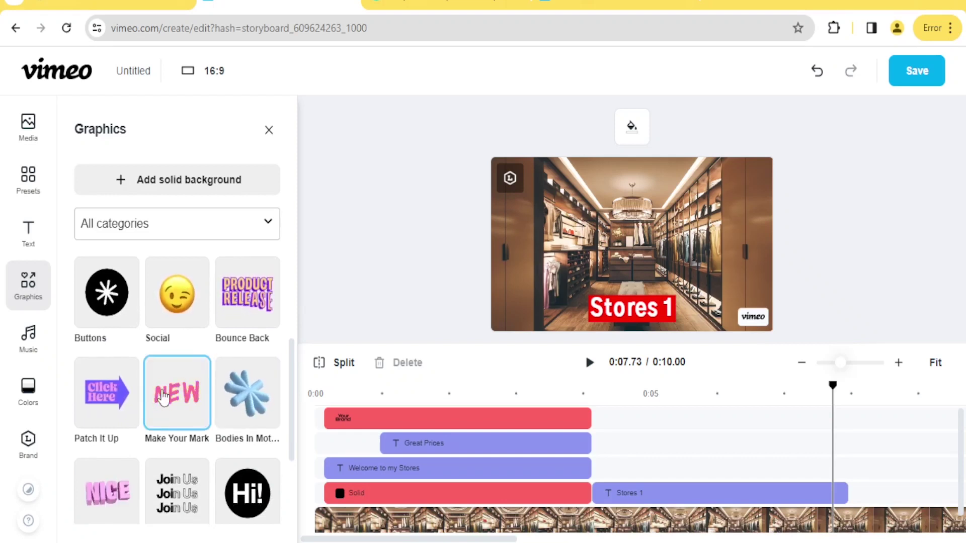
{"action": "left_click", "coordinate": [243, 315]}
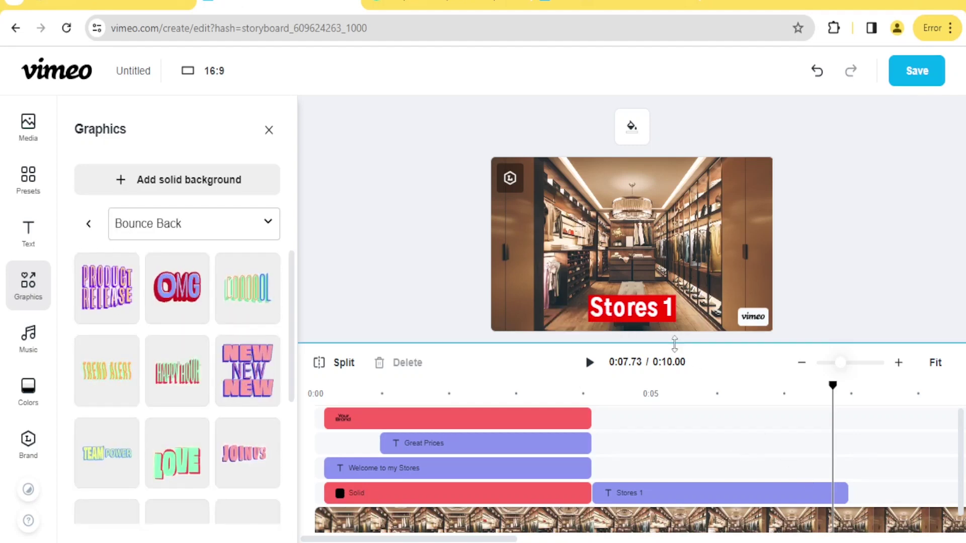
{"action": "left_click", "coordinate": [99, 295]}
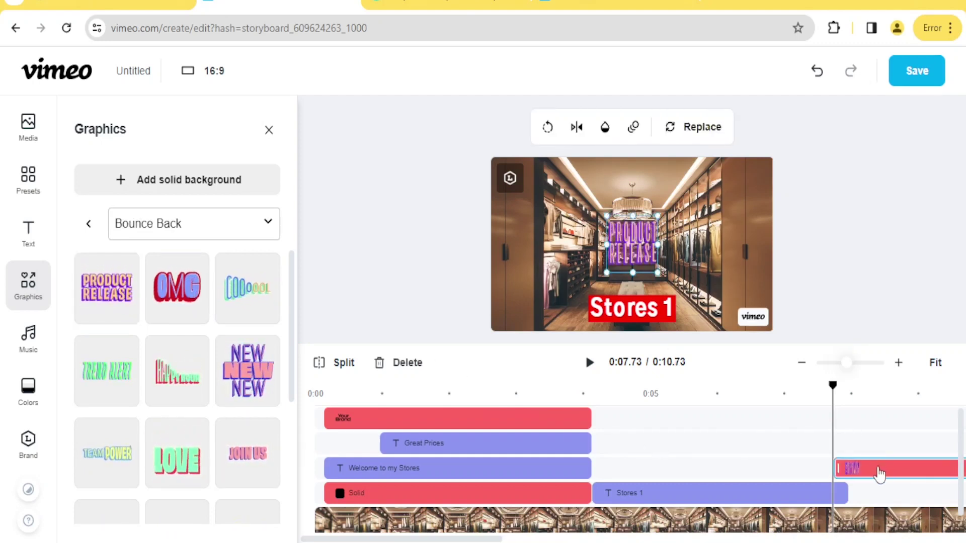
{"action": "left_click_drag", "start_coordinate": [875, 473], "coordinate": [744, 478]}
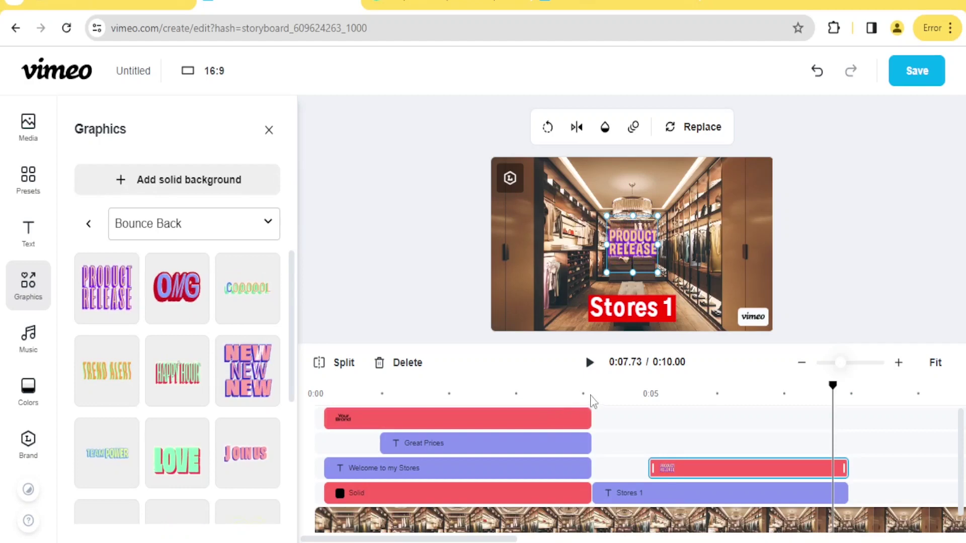
Preview the Product Release sticker from about 0:03.87, then bring up the Music library
{"action": "left_click", "coordinate": [574, 393]}
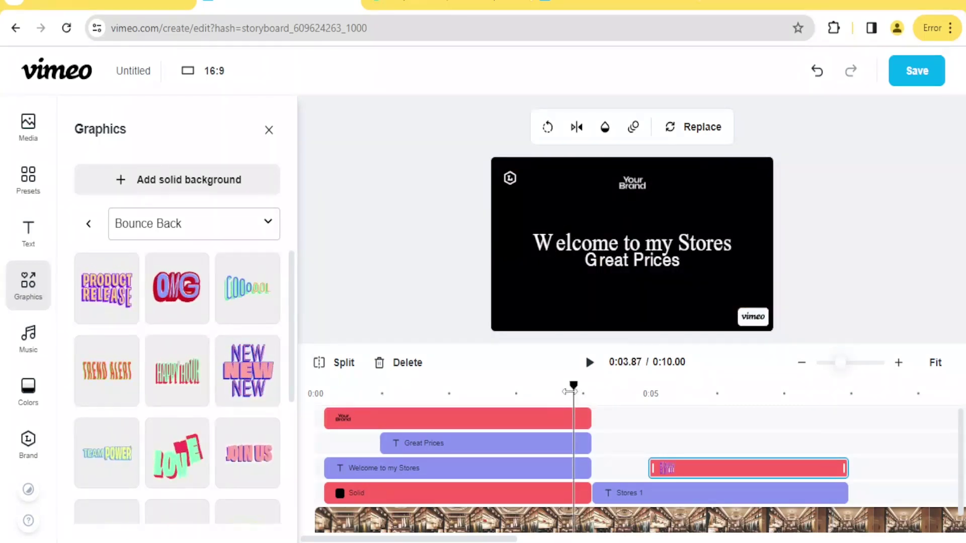
{"action": "key", "text": "space"}
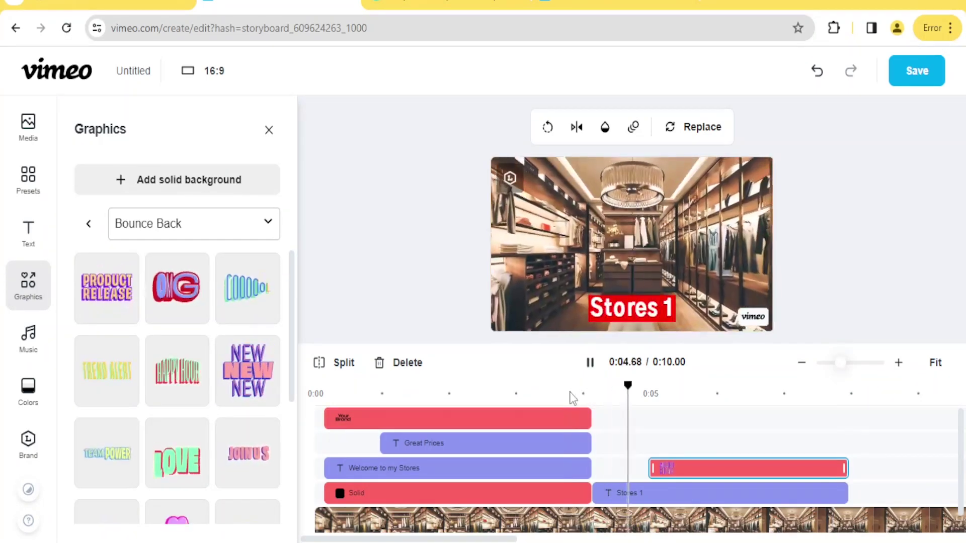
{"action": "key", "text": "space"}
{"action": "key", "text": "space"}
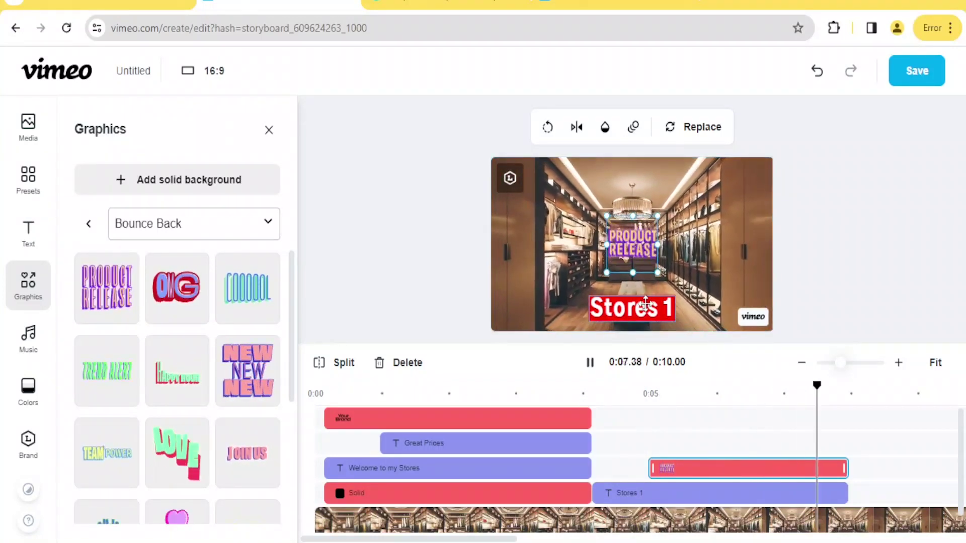
{"action": "key", "text": "space"}
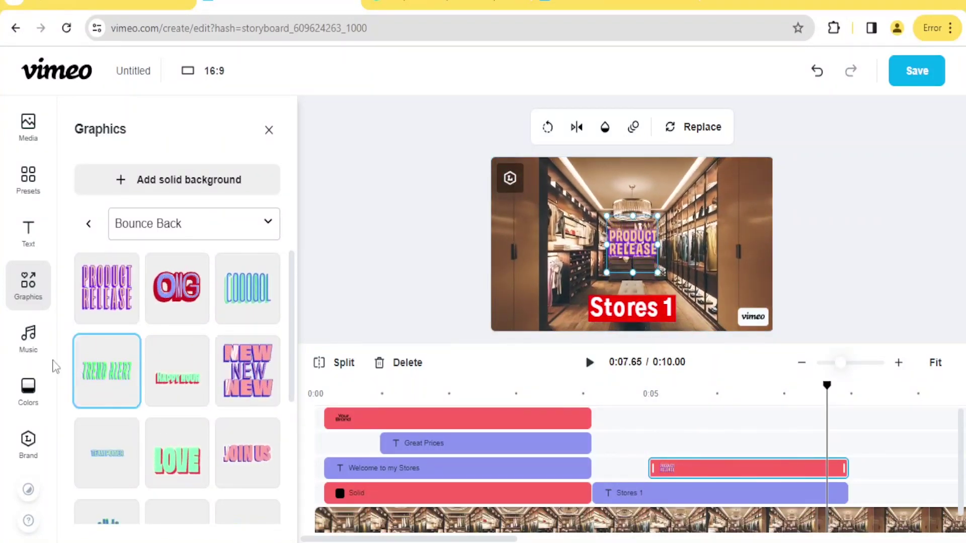
{"action": "left_click", "coordinate": [28, 343]}
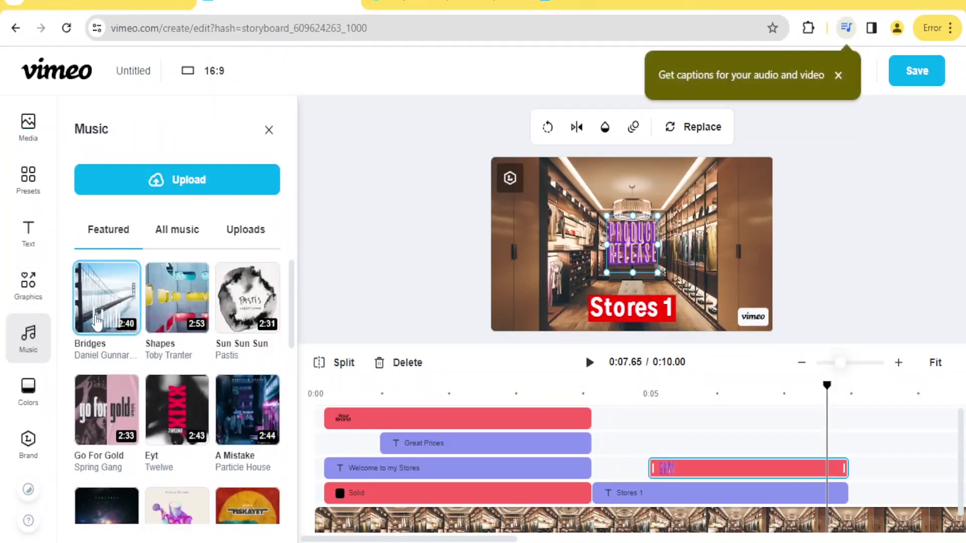
Browse All music and look through the Moods and Categories filters
{"action": "left_click", "coordinate": [187, 241]}
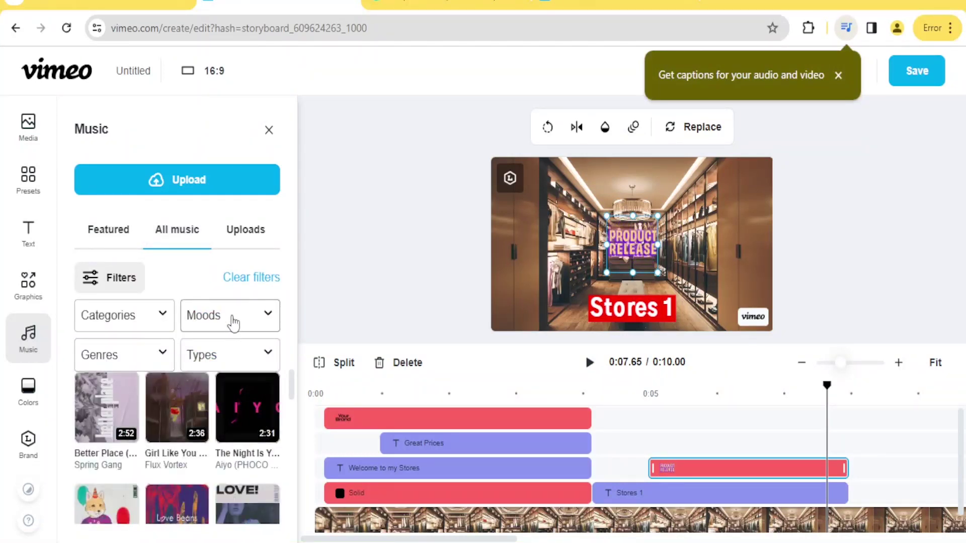
{"action": "left_click", "coordinate": [272, 320]}
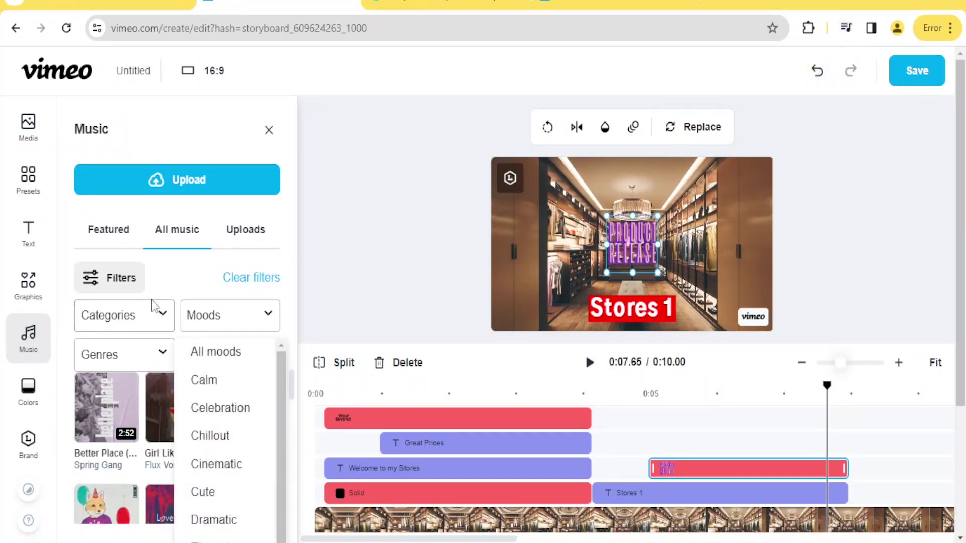
{"action": "left_click", "coordinate": [159, 324]}
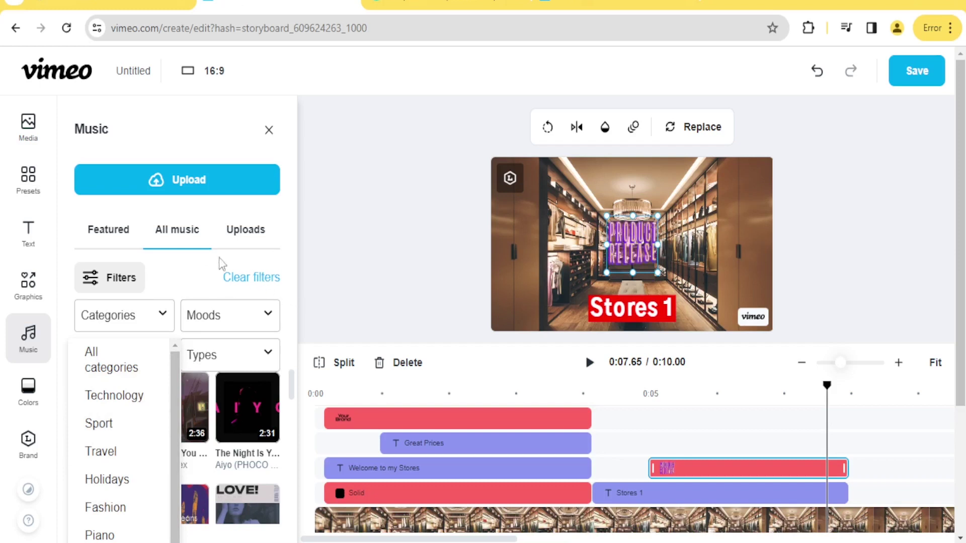
Try uploading an own track from Uploads, accept the submission terms, then cancel
{"action": "left_click", "coordinate": [259, 246]}
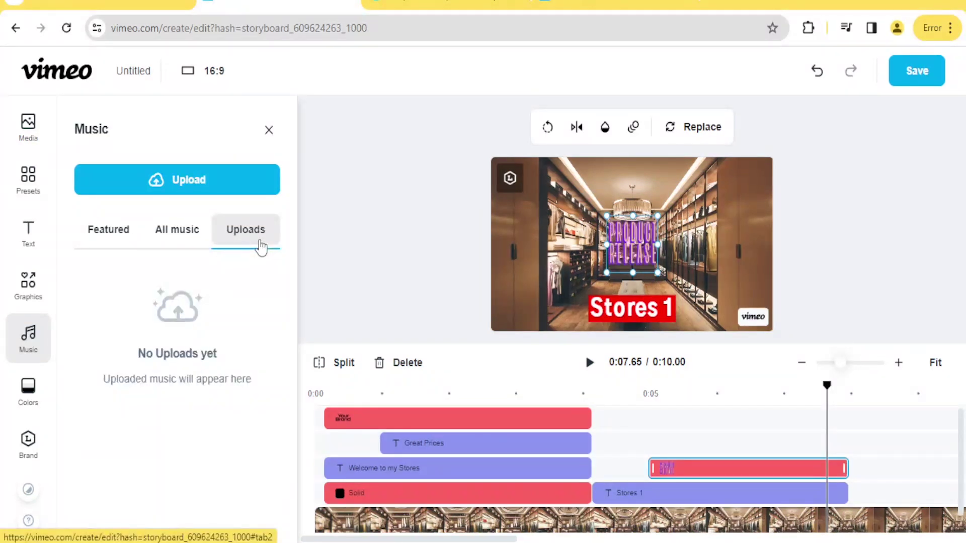
{"action": "left_click", "coordinate": [187, 188]}
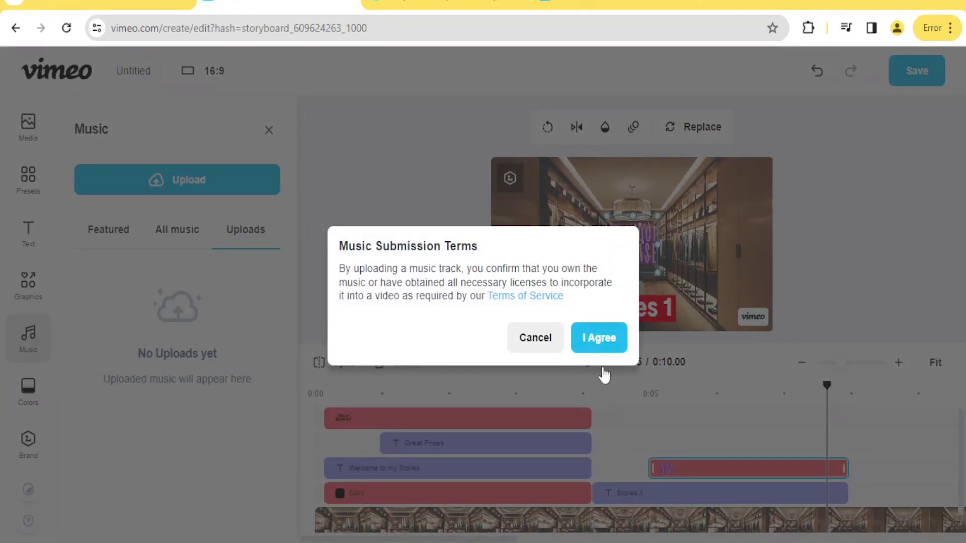
{"action": "left_click", "coordinate": [598, 343]}
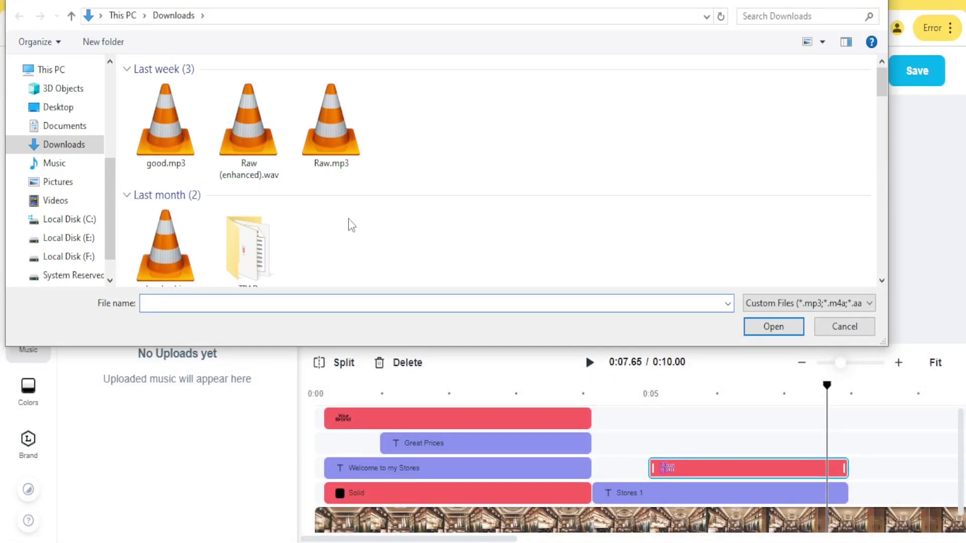
{"action": "left_click", "coordinate": [826, 324]}
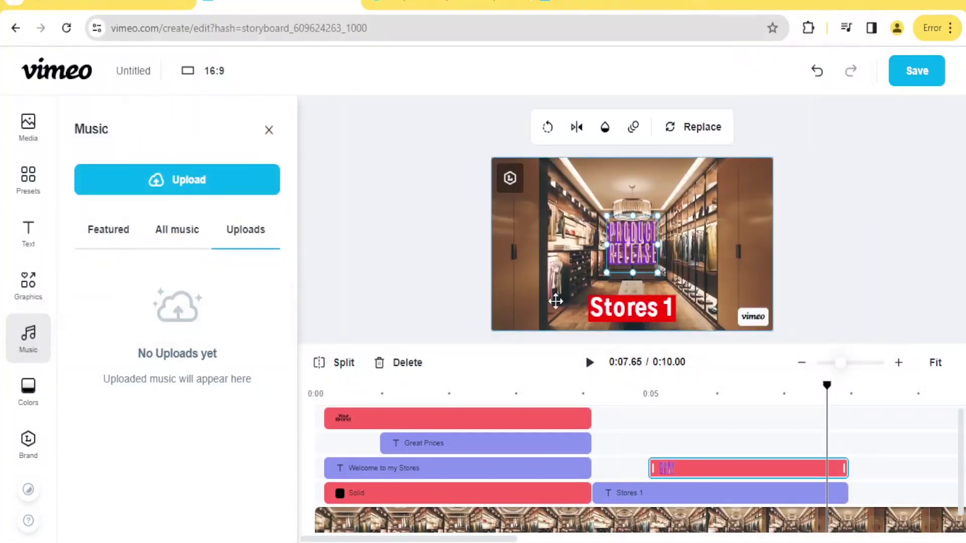
Move the playhead to the video start and add the Better Place (Vocal) track
{"action": "left_click", "coordinate": [114, 235]}
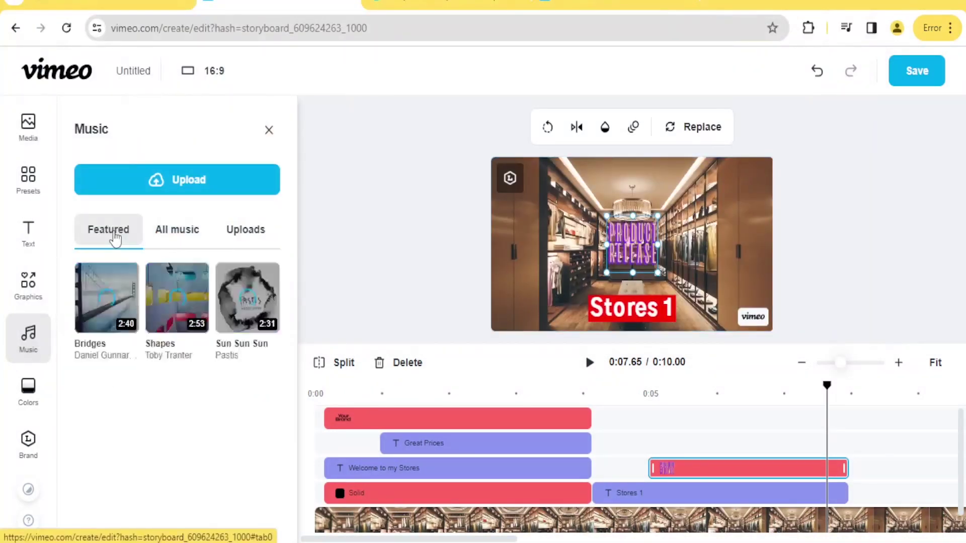
{"action": "left_click", "coordinate": [184, 237]}
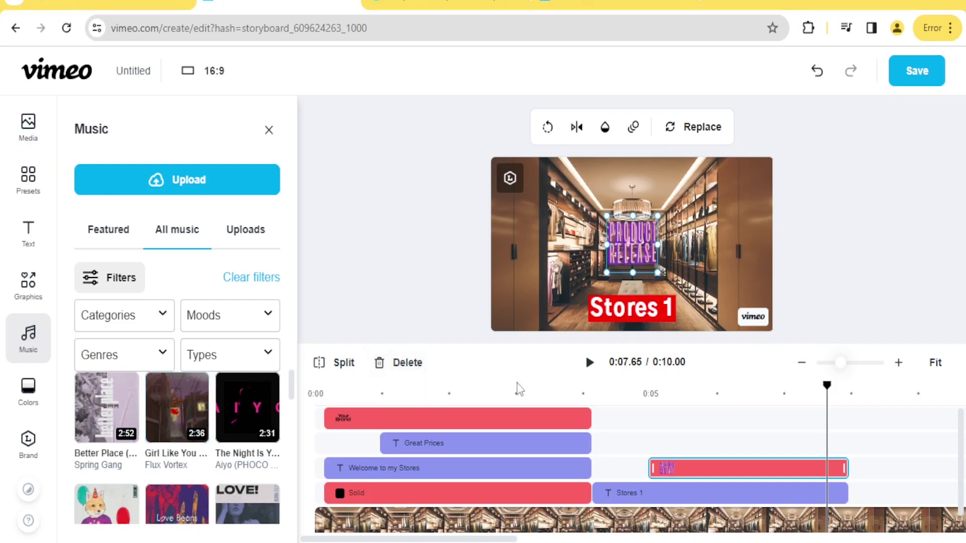
{"action": "left_click", "coordinate": [777, 397]}
{"action": "left_click_drag", "start_coordinate": [773, 401], "coordinate": [313, 414]}
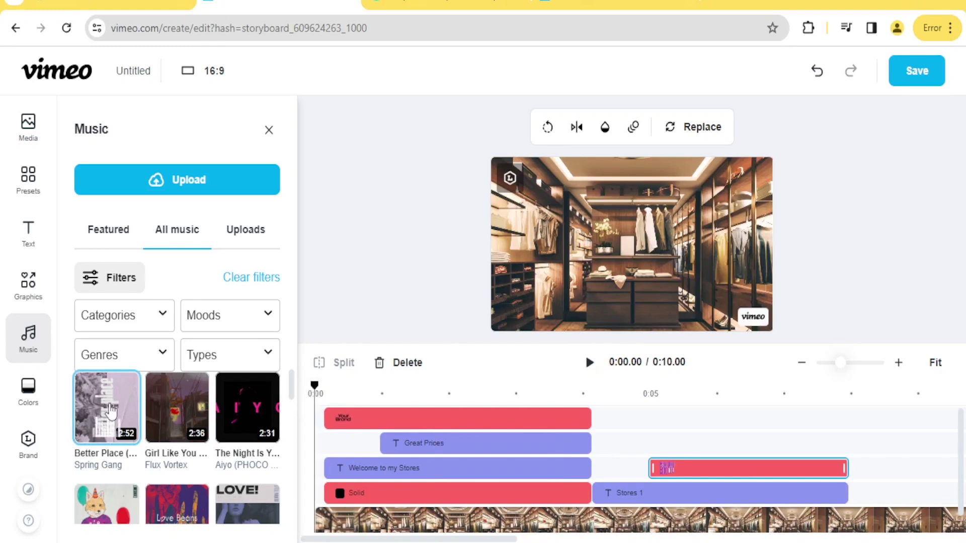
{"action": "left_click", "coordinate": [111, 411]}
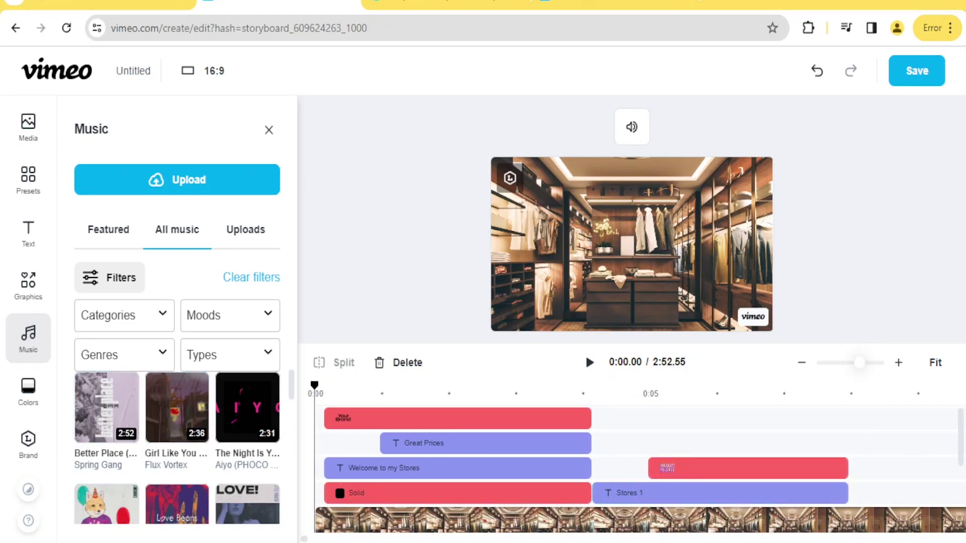
Preview the opening with the new music, pausing at 0:03.45
{"action": "left_click_drag", "start_coordinate": [962, 430], "coordinate": [959, 506]}
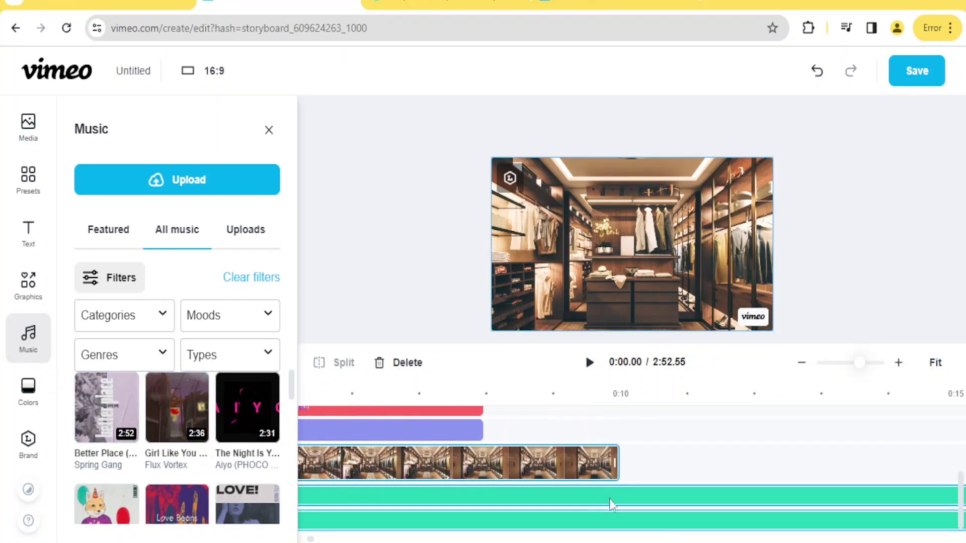
{"action": "left_click", "coordinate": [661, 499]}
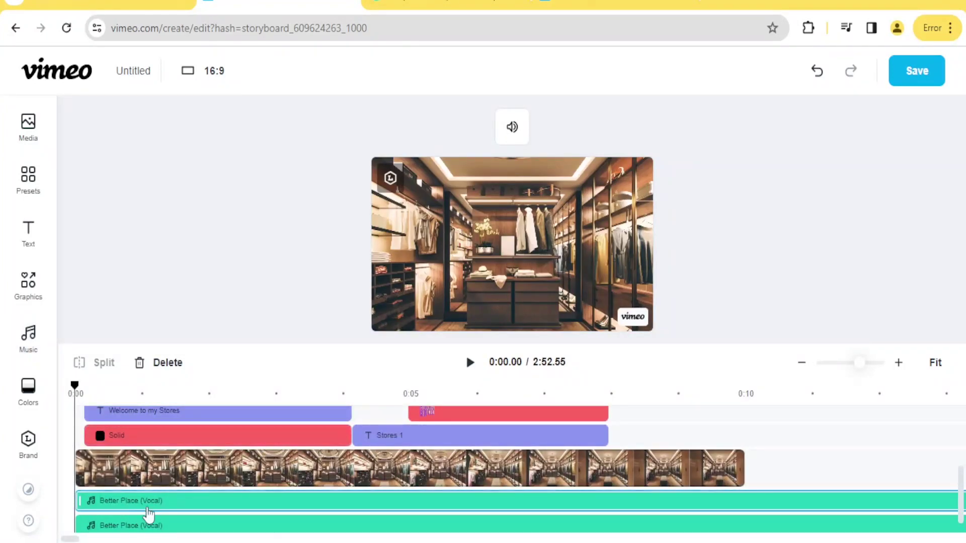
{"action": "left_click", "coordinate": [107, 409]}
{"action": "key", "text": "space"}
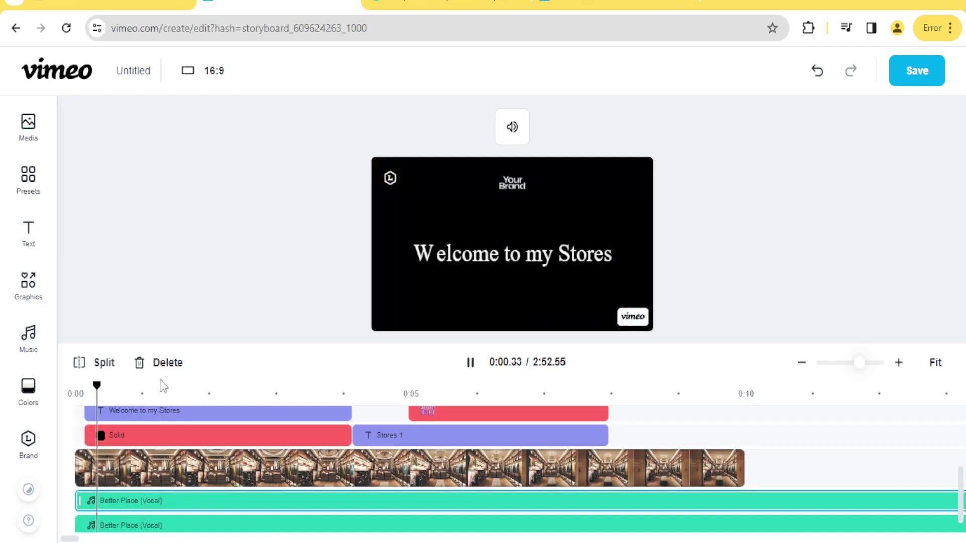
{"action": "key", "text": "space"}
{"action": "key", "text": "space"}
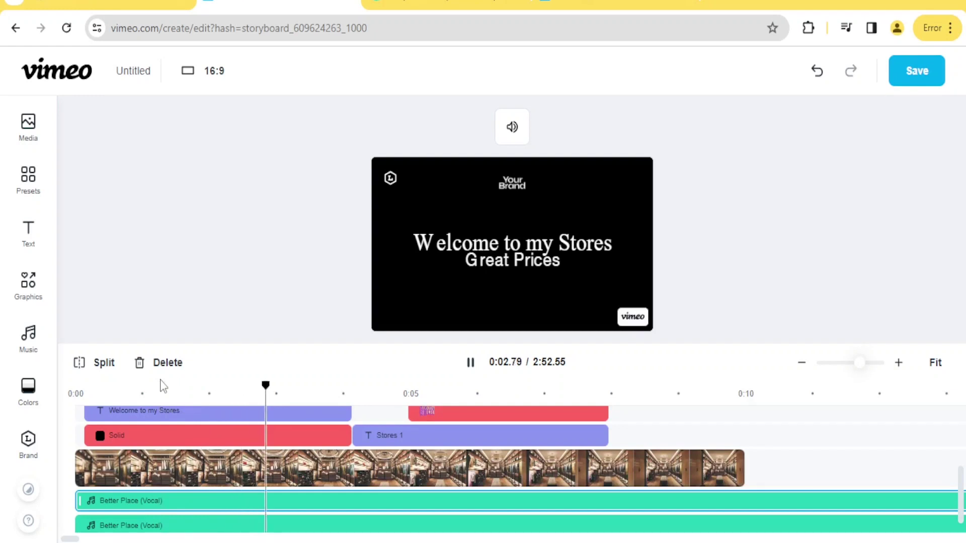
{"action": "key", "text": "space"}
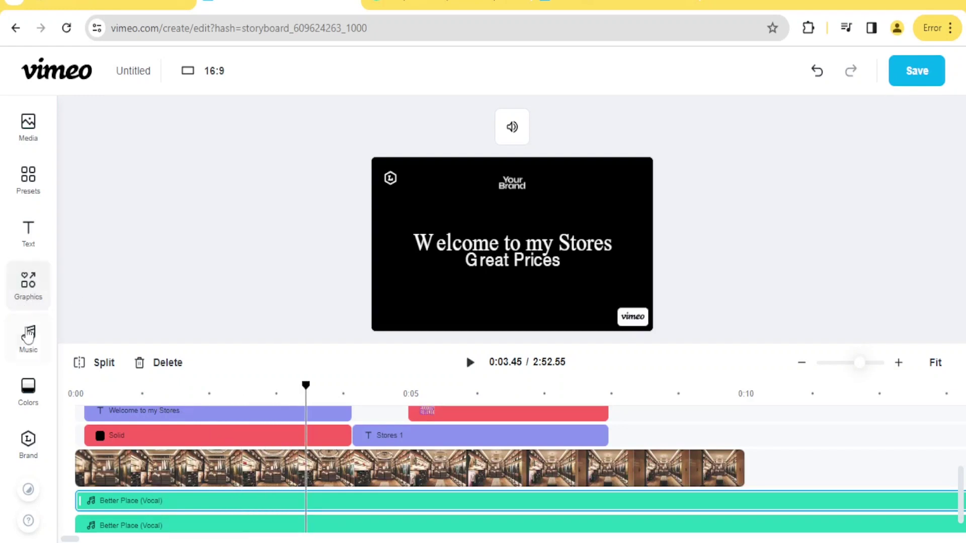
Try several colour palettes and settle on the black and red one
{"action": "left_click", "coordinate": [33, 391]}
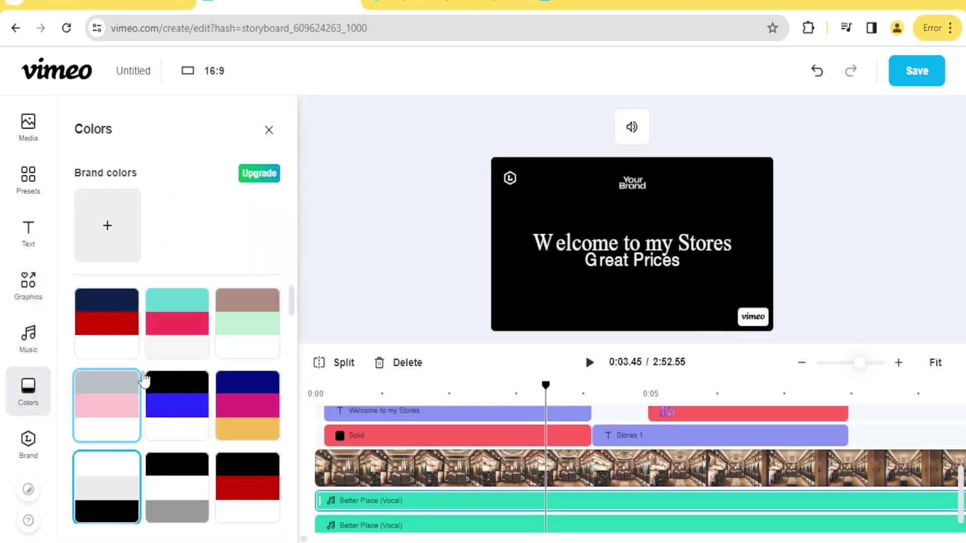
{"action": "left_click", "coordinate": [191, 416]}
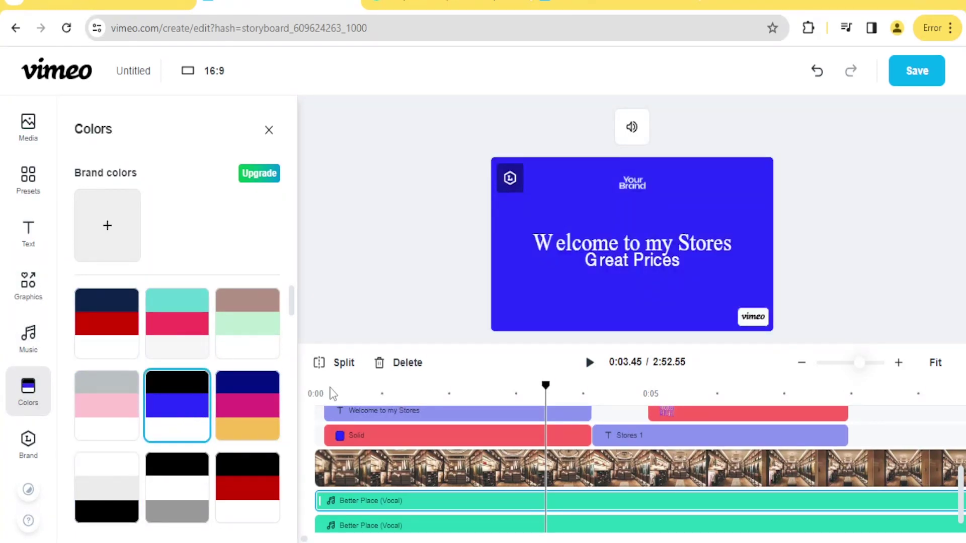
{"action": "left_click", "coordinate": [265, 404]}
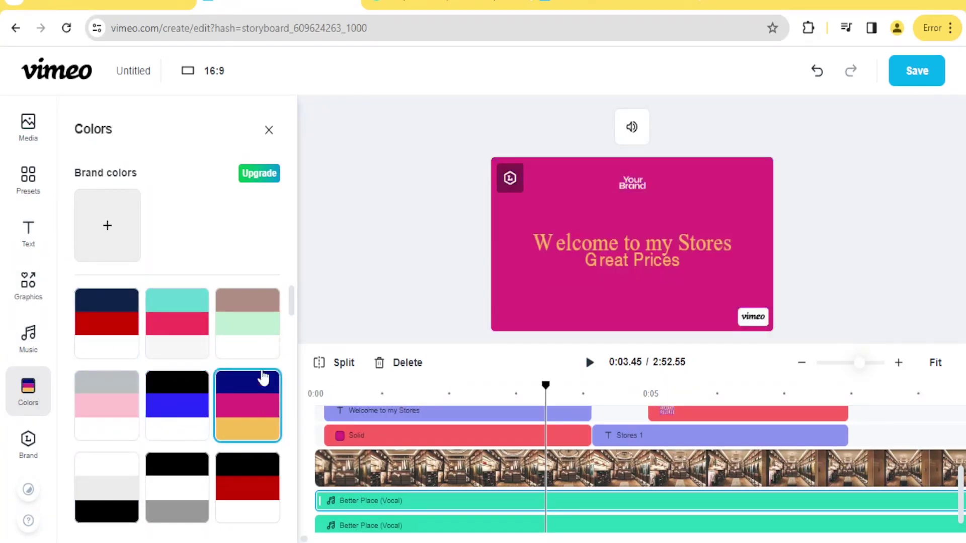
{"action": "left_click", "coordinate": [255, 328]}
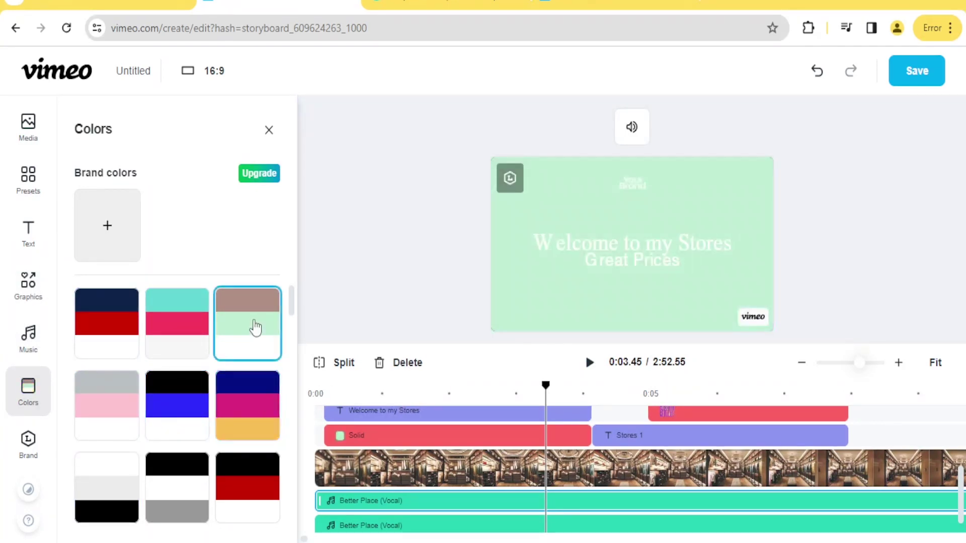
{"action": "left_click", "coordinate": [262, 489]}
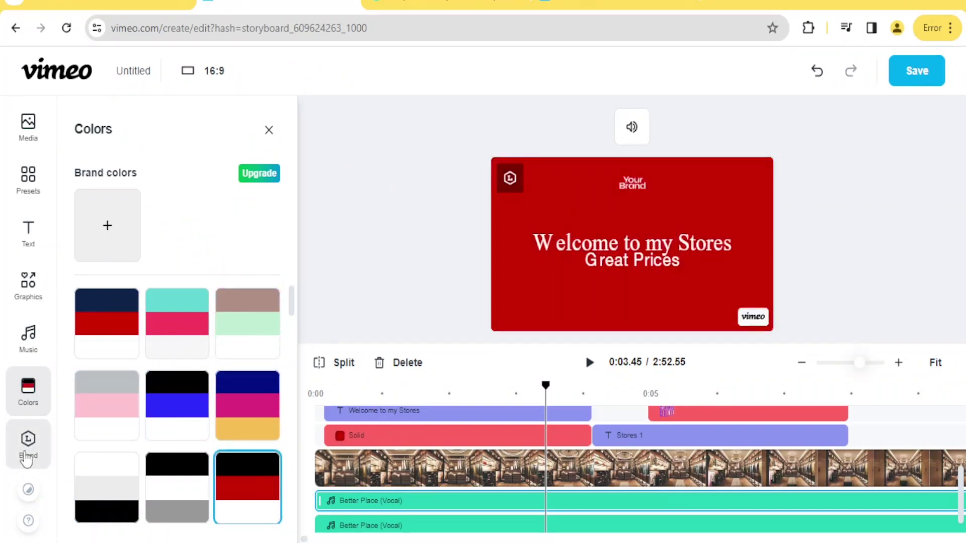
Dismiss the Brand upgrade offer, scrub to the Stores 1 part, and save the video
{"action": "left_click", "coordinate": [27, 442]}
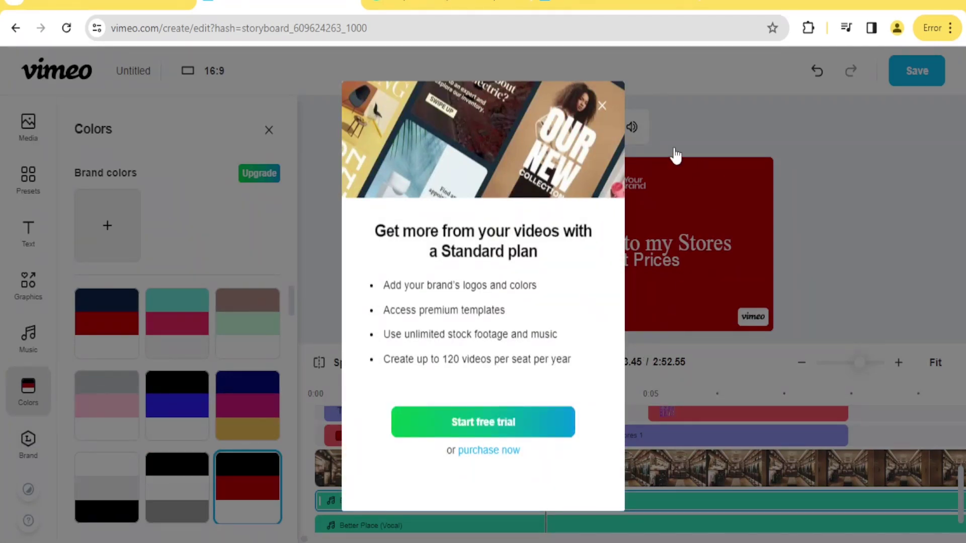
{"action": "left_click", "coordinate": [603, 107]}
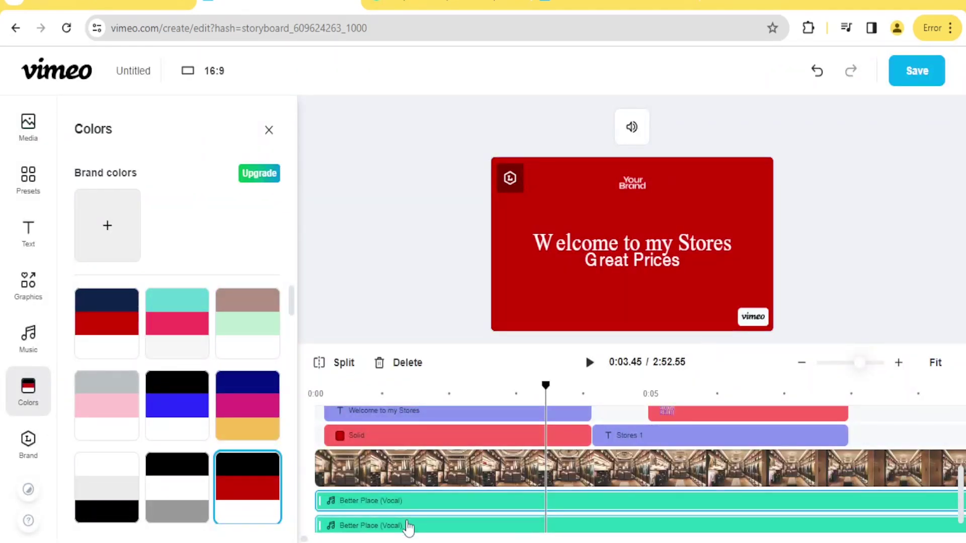
{"action": "left_click_drag", "start_coordinate": [544, 389], "coordinate": [708, 381]}
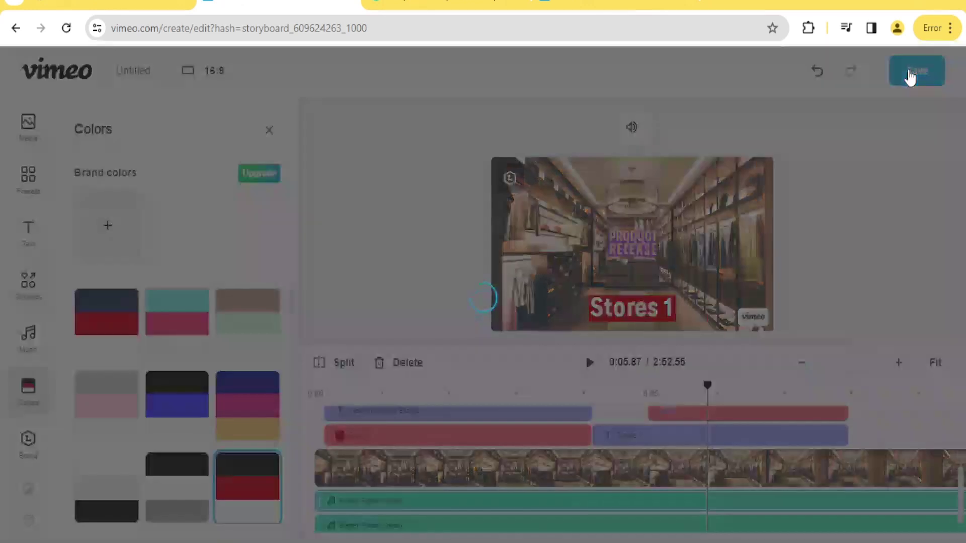
{"action": "left_click", "coordinate": [911, 76]}
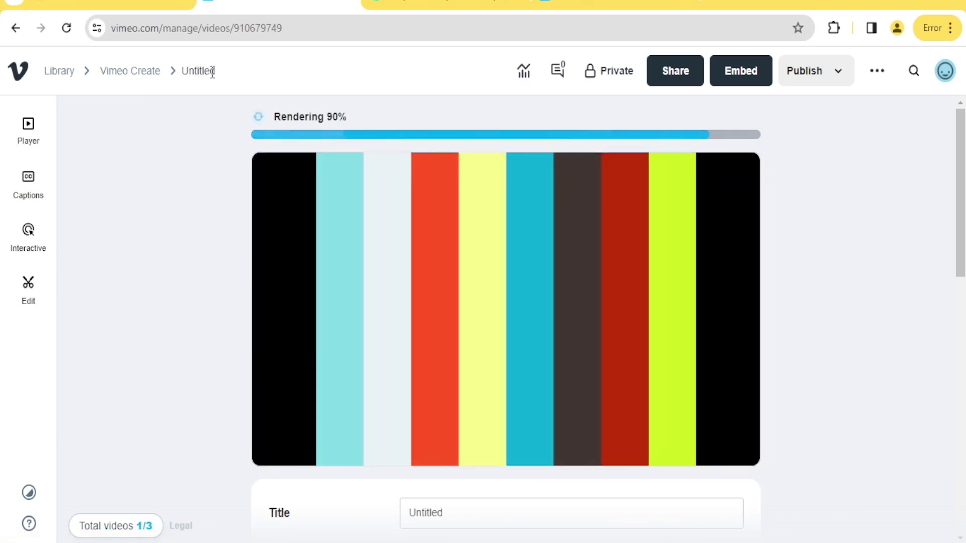
Change the video title from 'Untitled' to 'Njosh Stores'
{"action": "left_click", "coordinate": [442, 499]}
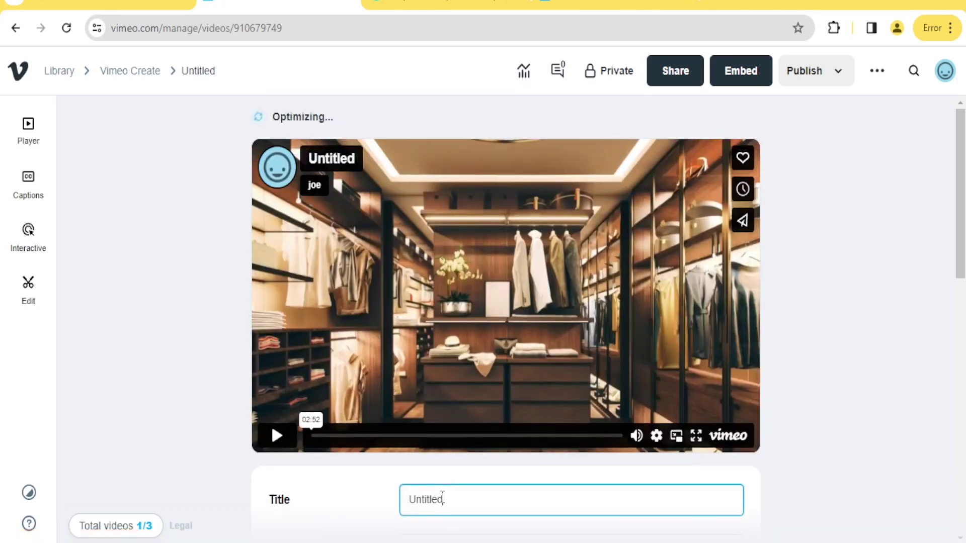
{"action": "left_click_drag", "start_coordinate": [452, 497], "coordinate": [403, 501]}
{"action": "type", "text": "Njosh Stores"}
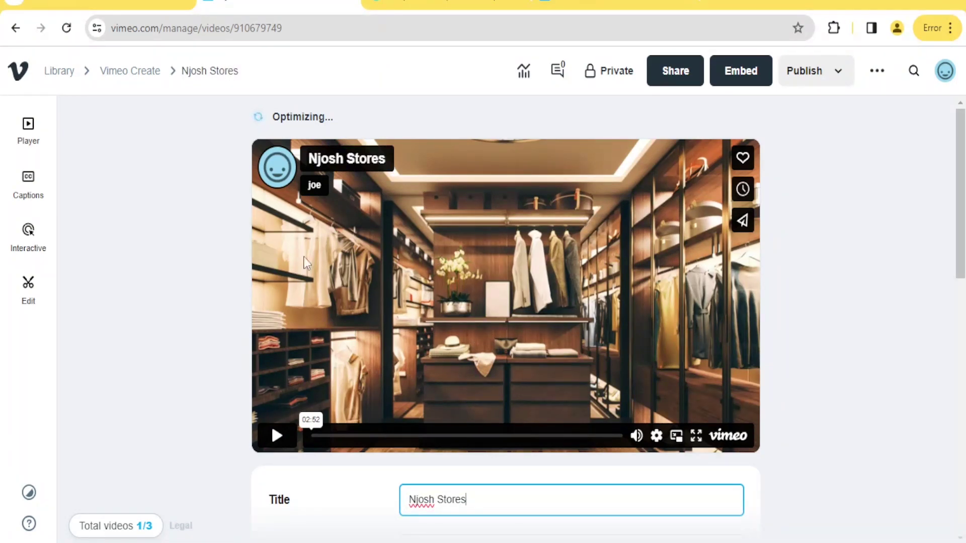
Play back the video muted to check the red intro, pausing at nine seconds
{"action": "left_click", "coordinate": [285, 445]}
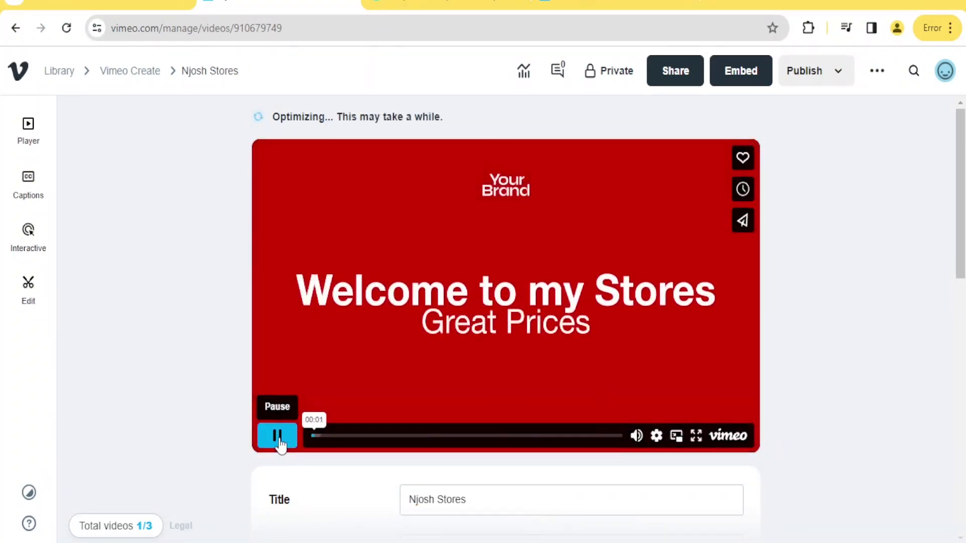
{"action": "left_click", "coordinate": [281, 444]}
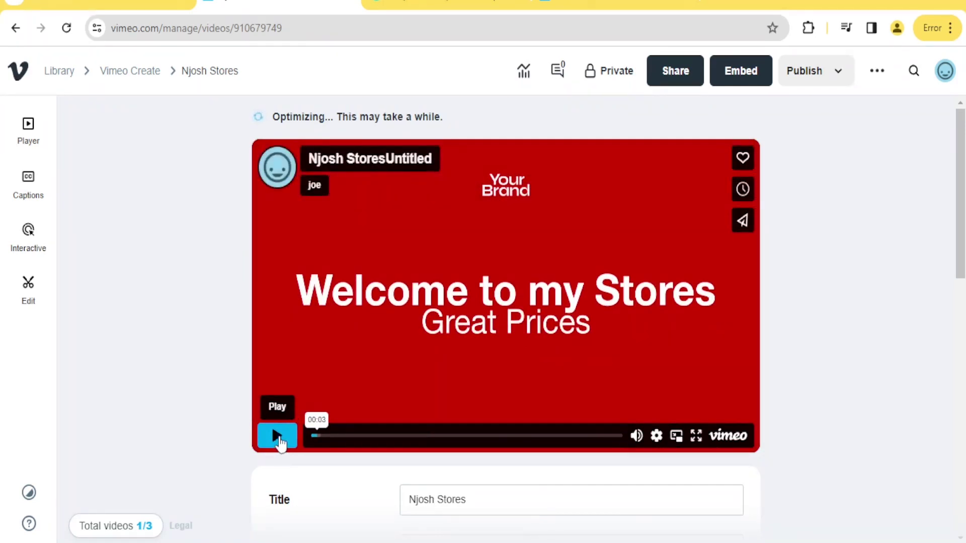
{"action": "left_click", "coordinate": [637, 436]}
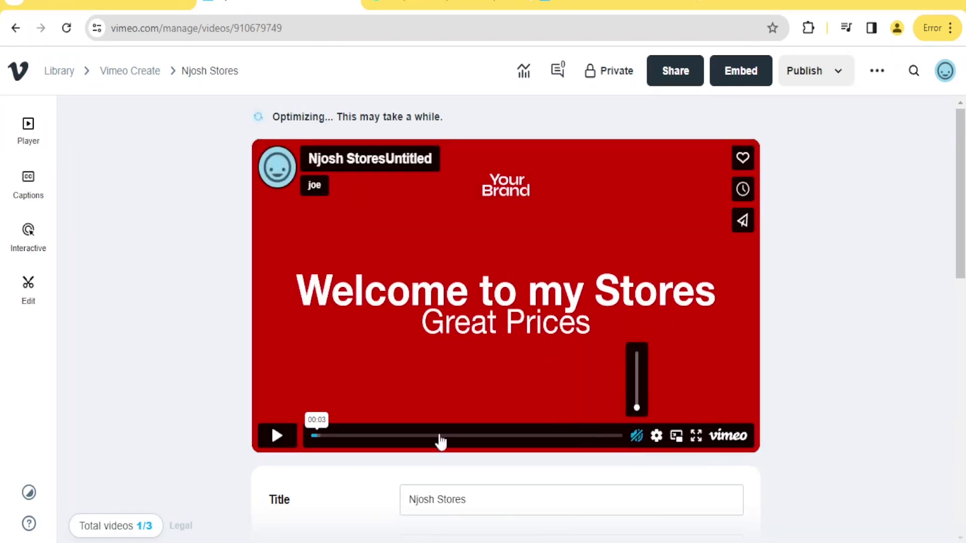
{"action": "left_click", "coordinate": [277, 435]}
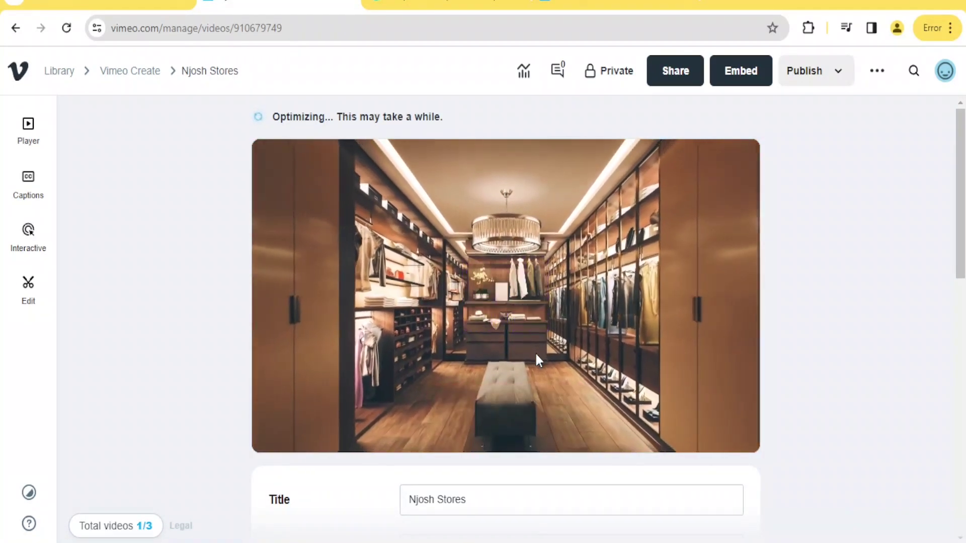
{"action": "left_click", "coordinate": [536, 329]}
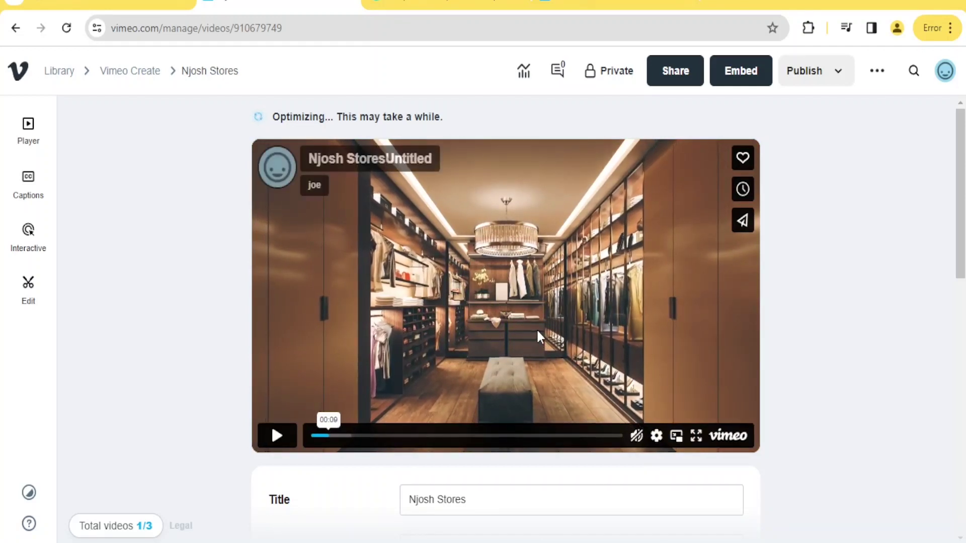
Add the description 'we deal kkkkk' to the video
{"action": "left_click_drag", "start_coordinate": [962, 241], "coordinate": [962, 313]}
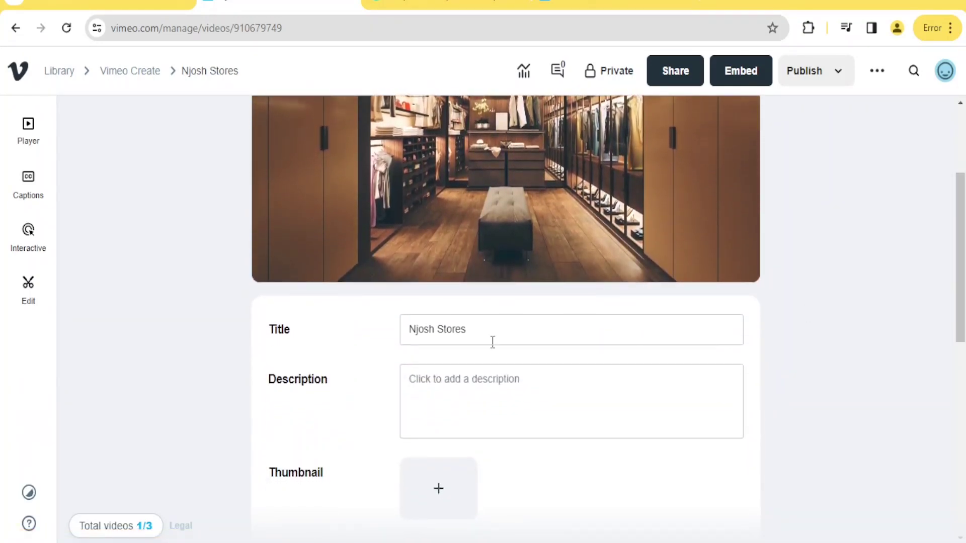
{"action": "left_click", "coordinate": [420, 376]}
{"action": "type", "text": "we "}
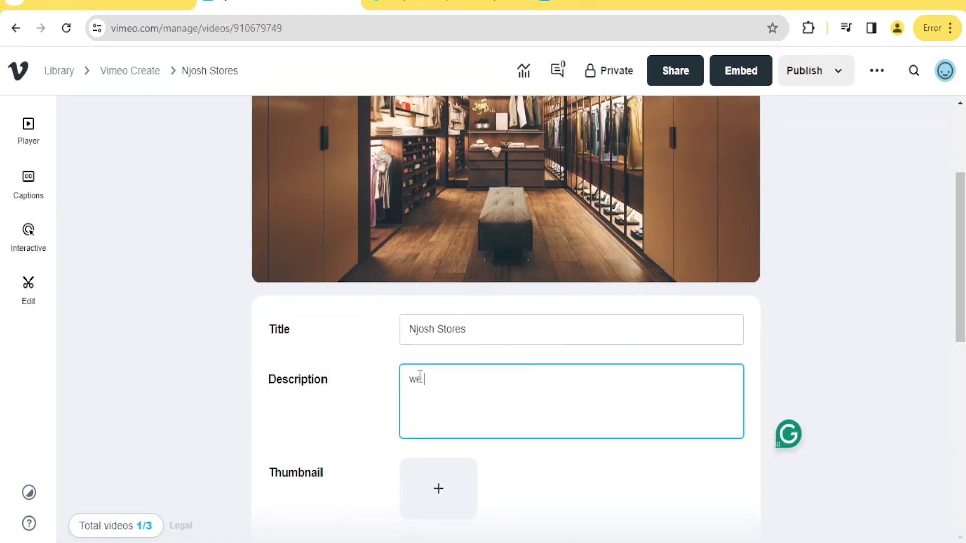
{"action": "type", "text": "deal kkkkk"}
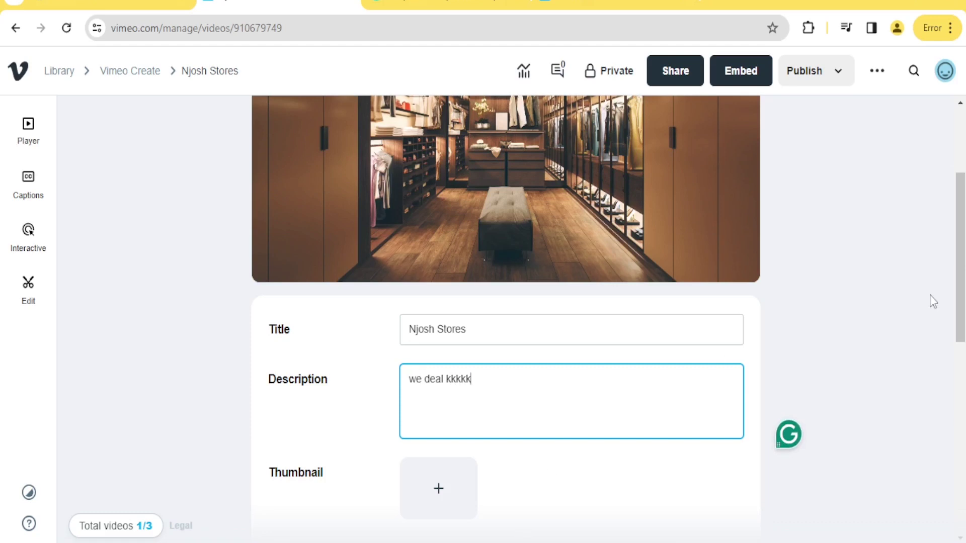
Look over the Thumbnail, Rating, Tags and Copyright licence options
{"action": "scroll", "coordinate": [959, 304], "scroll_direction": "down", "scroll_amount": 2}
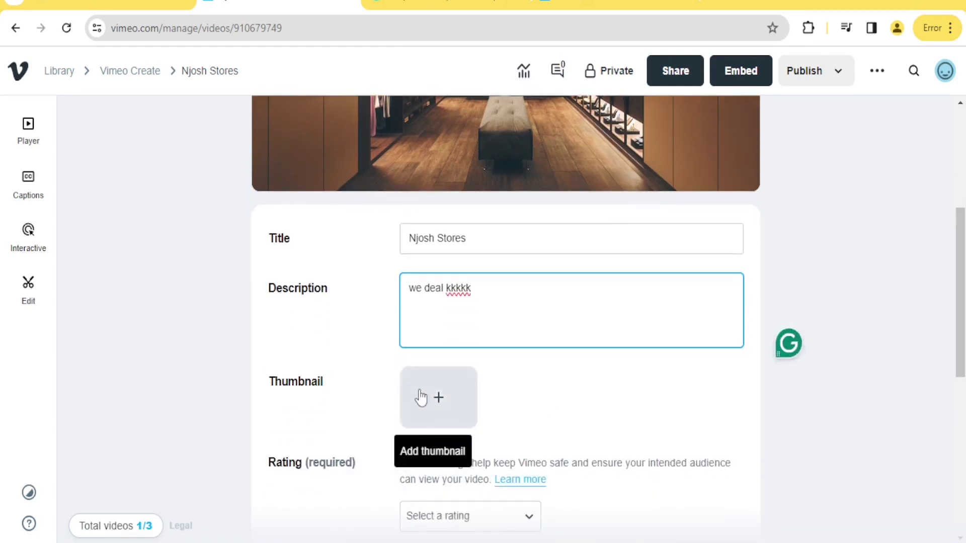
{"action": "left_click", "coordinate": [434, 402]}
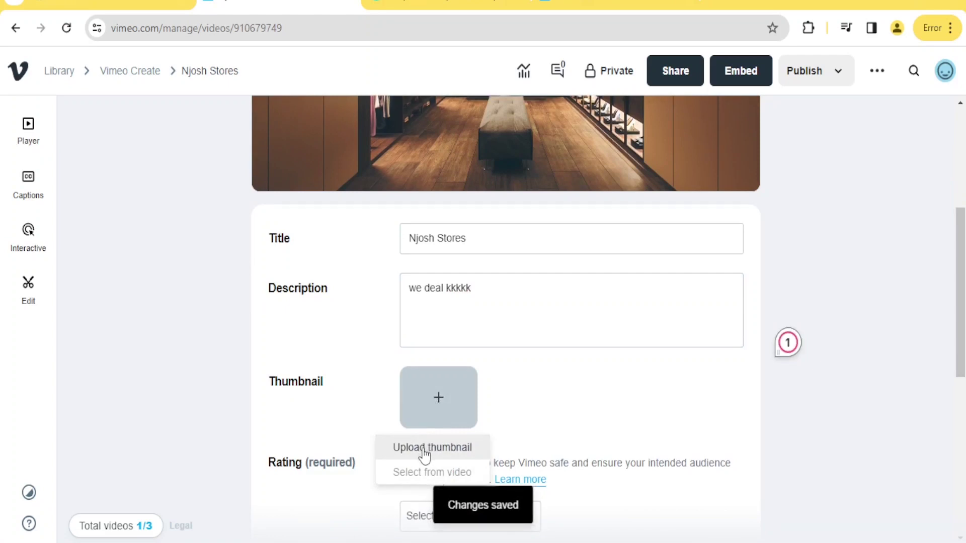
{"action": "left_click_drag", "start_coordinate": [961, 267], "coordinate": [674, 332]}
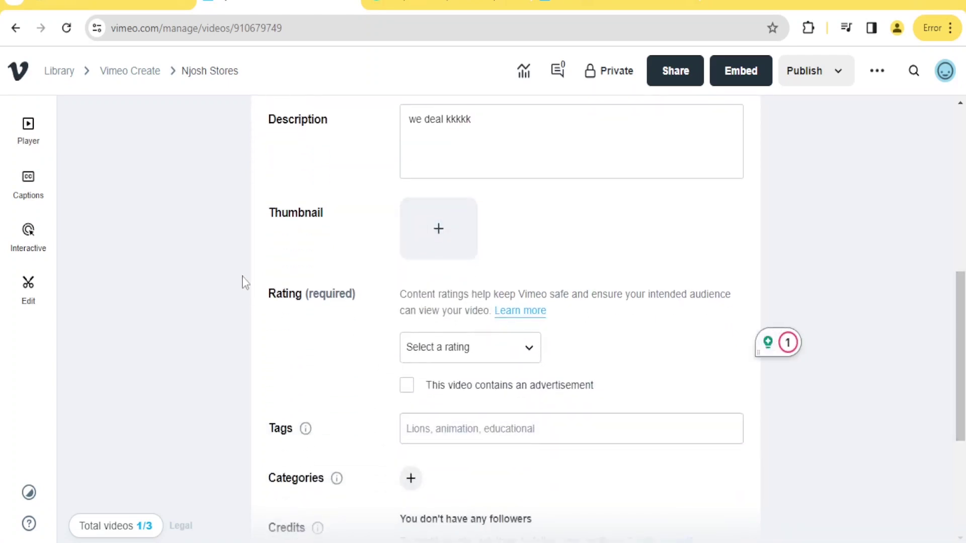
{"action": "left_click", "coordinate": [529, 349]}
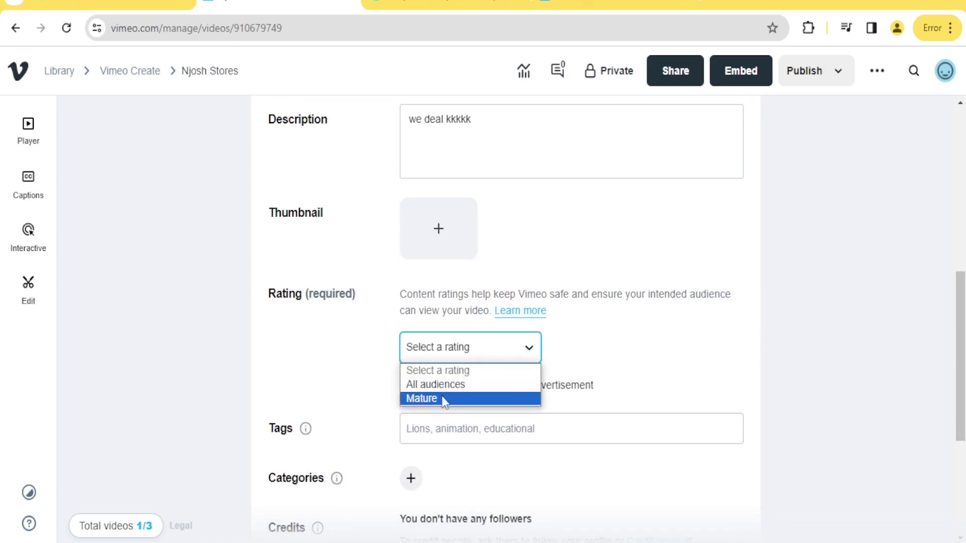
{"action": "left_click", "coordinate": [509, 423]}
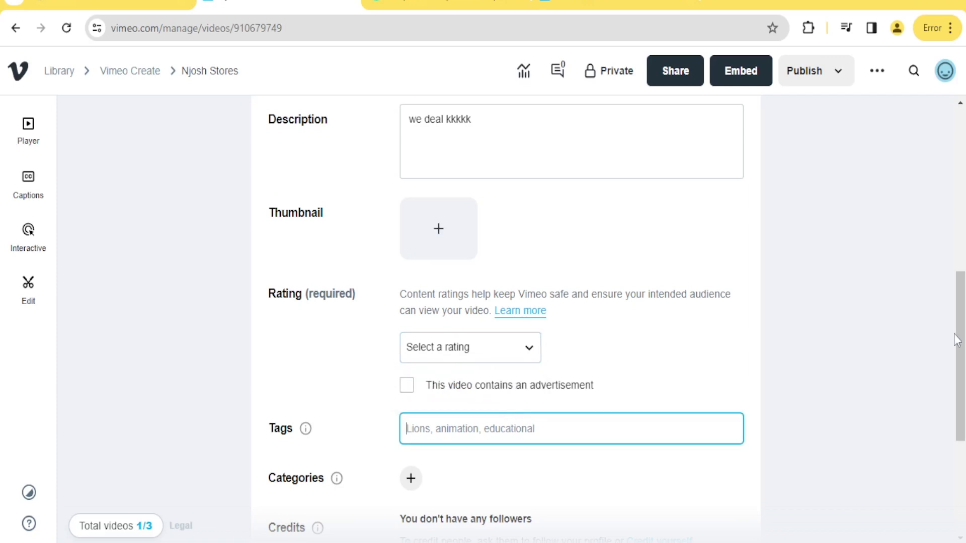
{"action": "left_click_drag", "start_coordinate": [957, 340], "coordinate": [962, 409]}
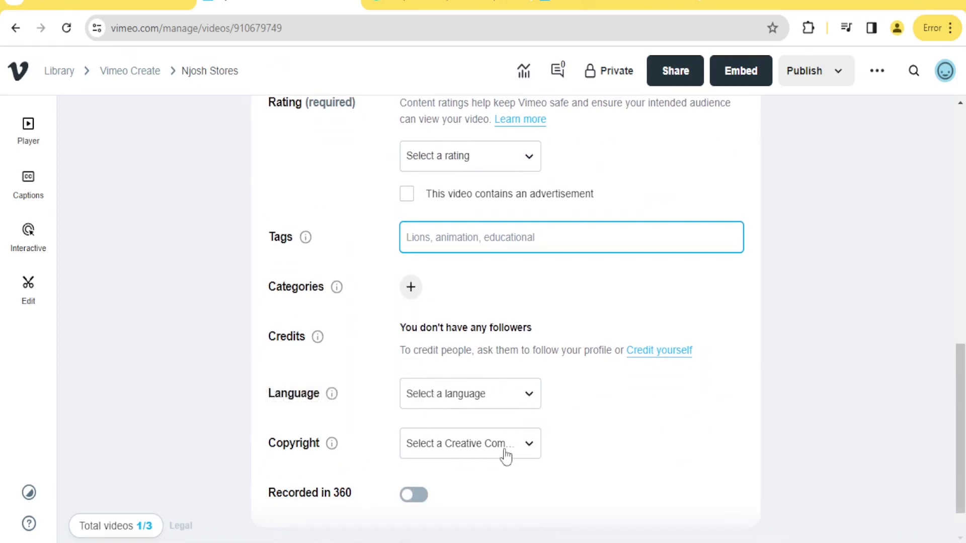
{"action": "left_click", "coordinate": [528, 443]}
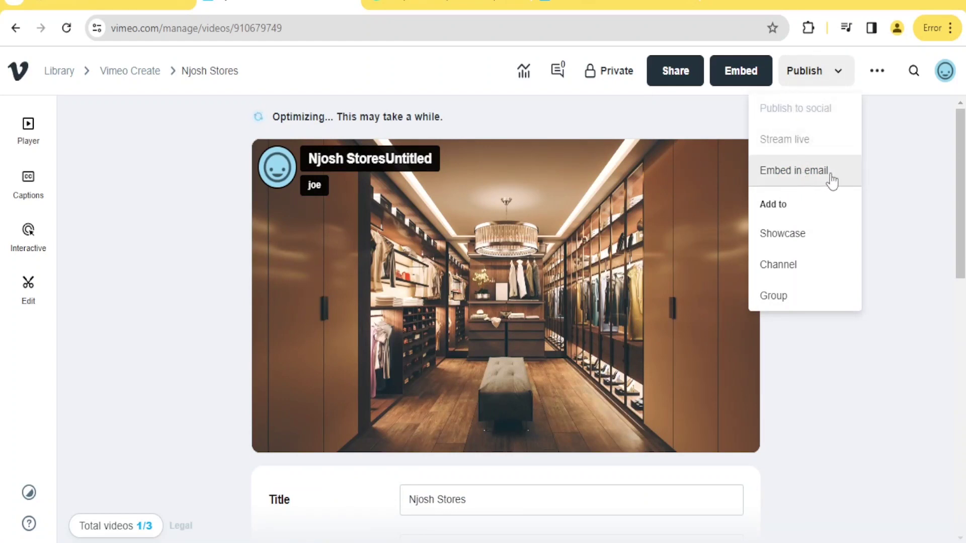
{"action": "left_click", "coordinate": [797, 269]}
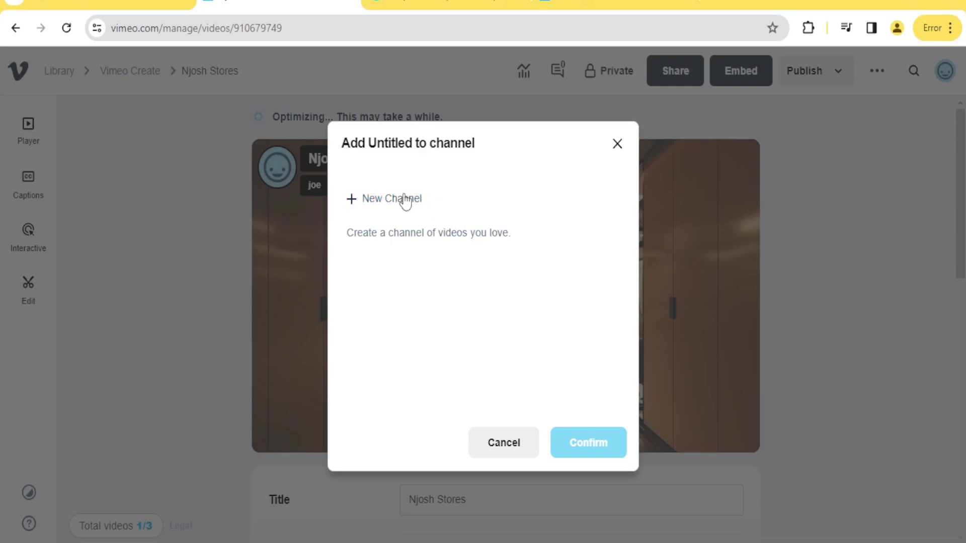
{"action": "left_click", "coordinate": [504, 444]}
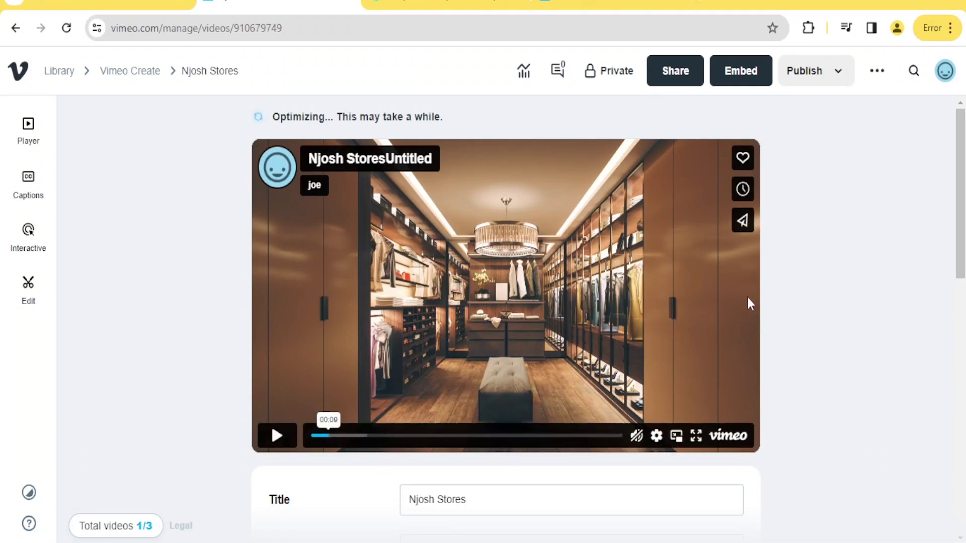